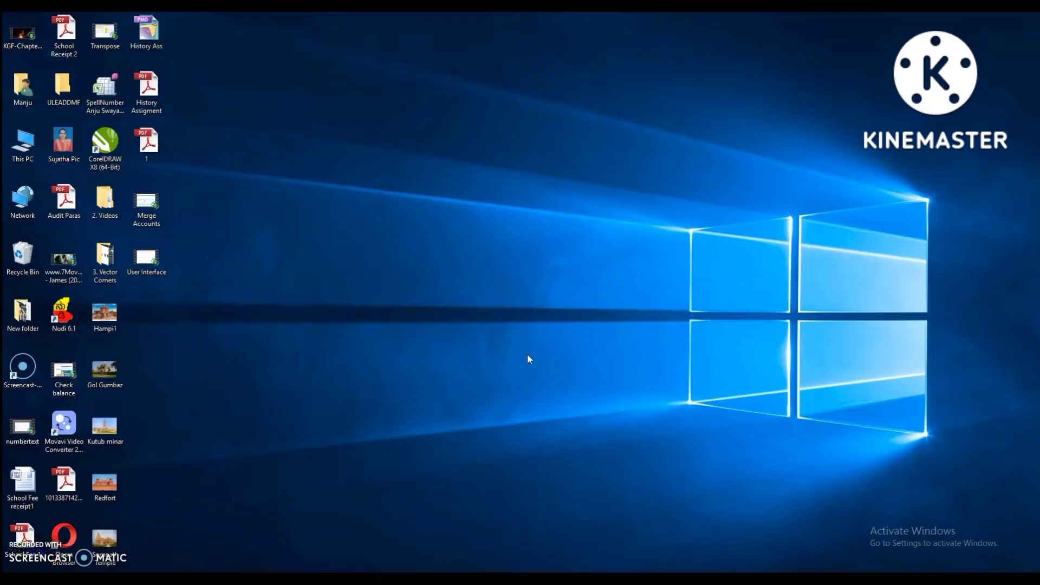
# - Launch CorelDRAW X8 from the desktop and dismiss the licensing notice shown at startup
pyautogui.doubleClick(105, 149)
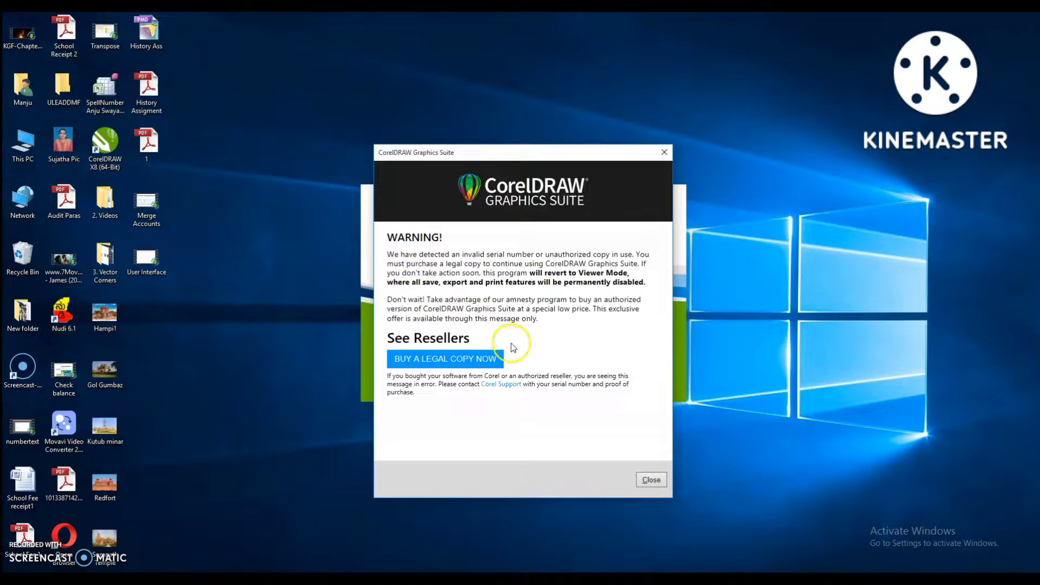
pyautogui.click(556, 387)
pyautogui.click(650, 481)
pyautogui.click(645, 479)
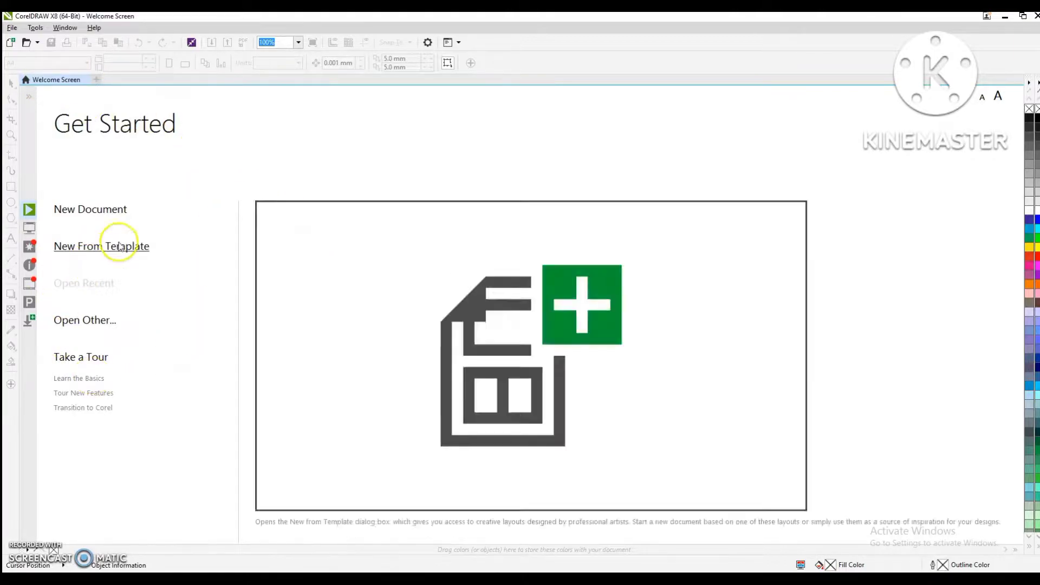
pyautogui.click(104, 212)
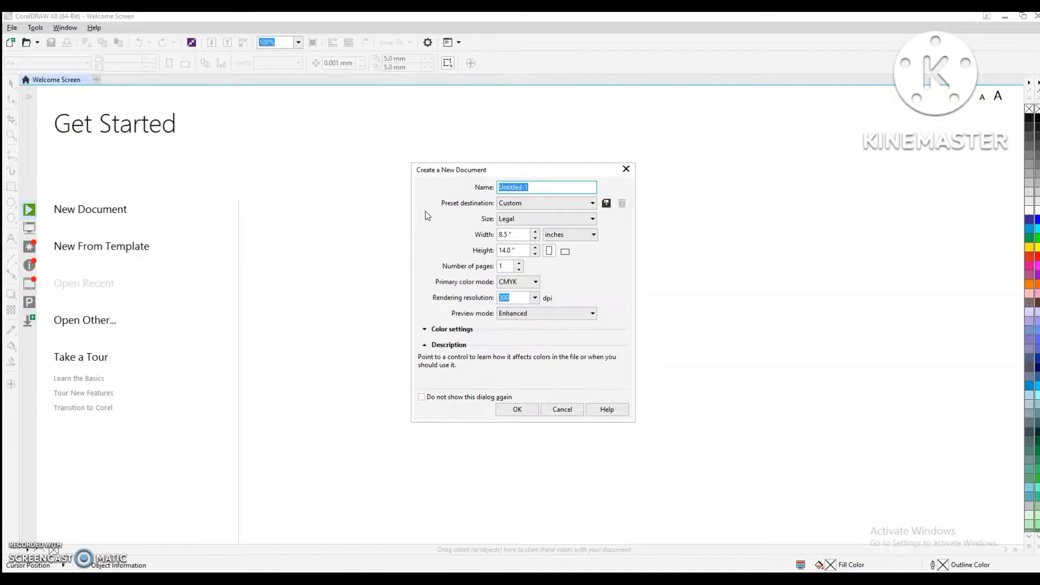
pyautogui.click(564, 410)
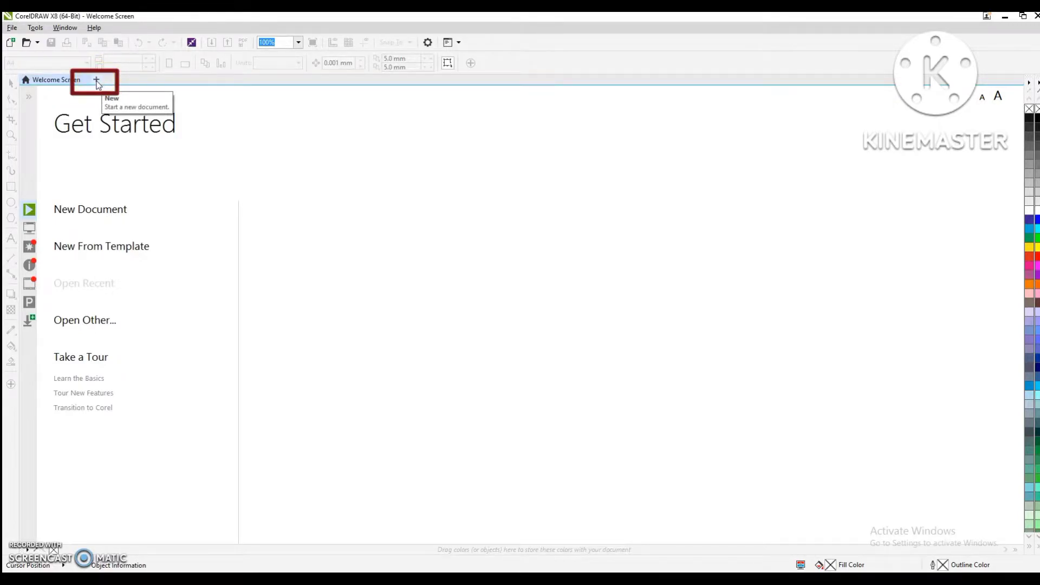
pyautogui.click(97, 82)
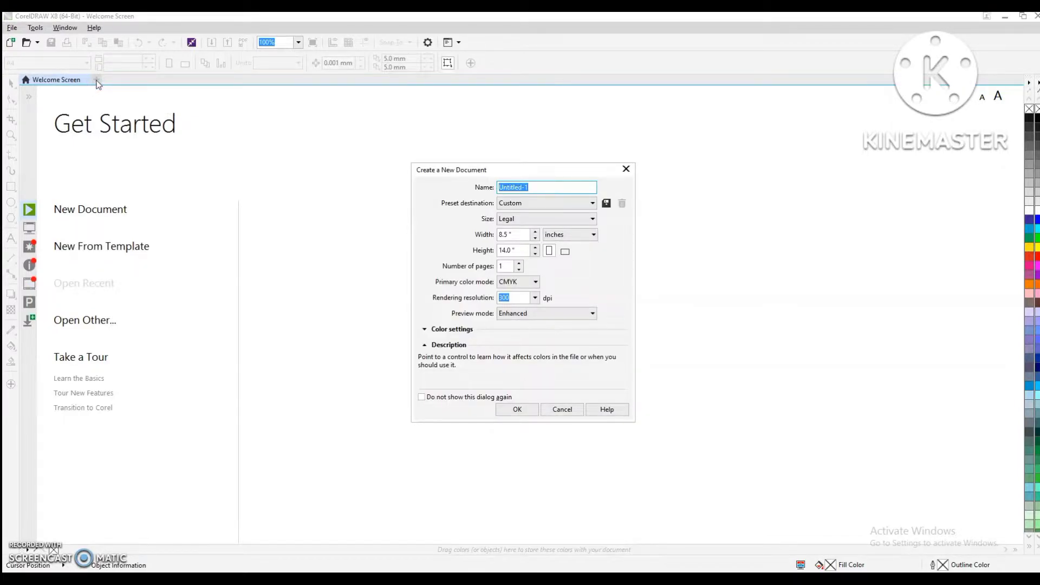
pyautogui.click(625, 170)
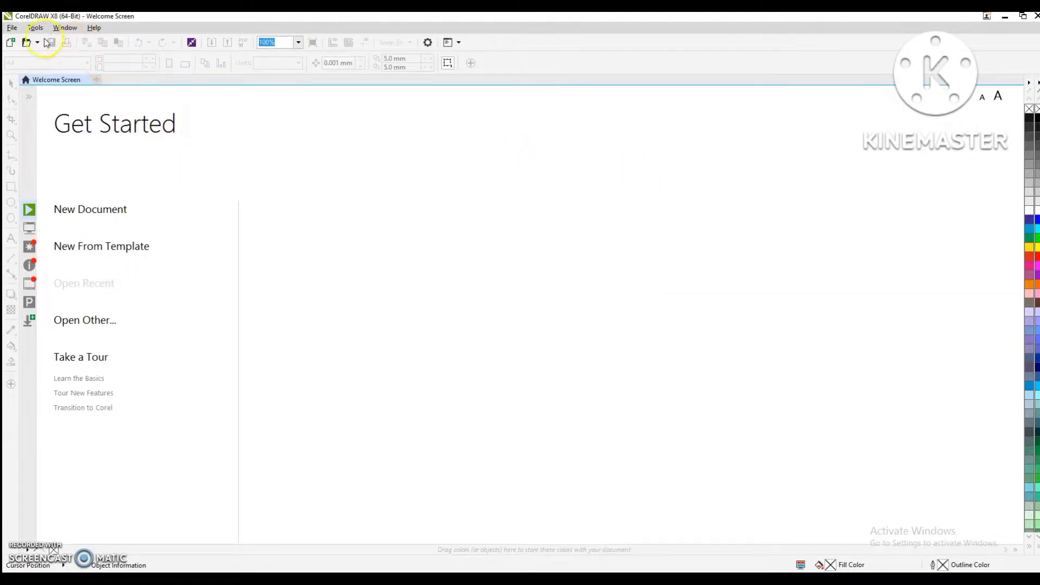
pyautogui.click(12, 27)
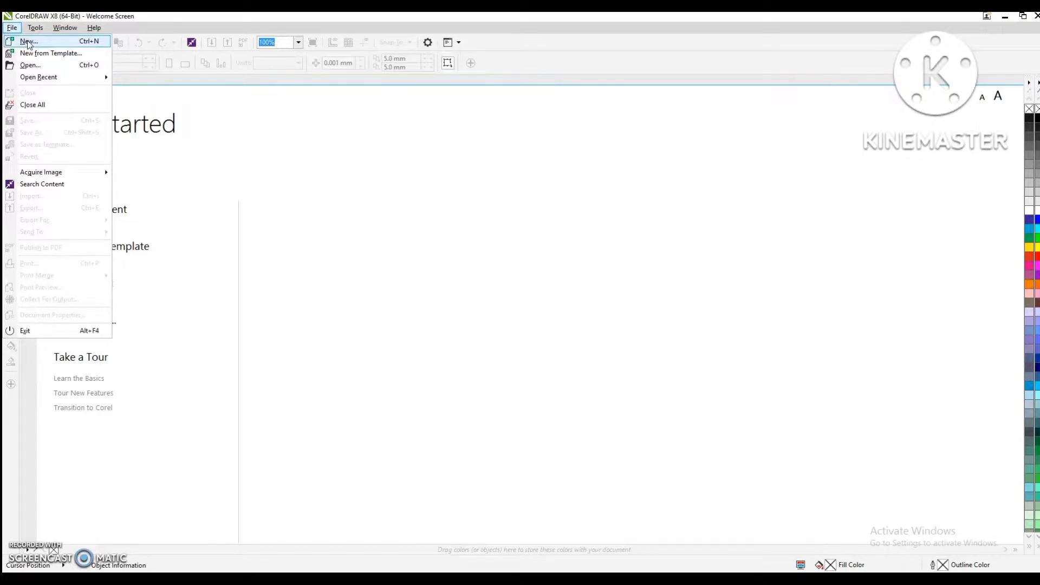
pyautogui.click(28, 42)
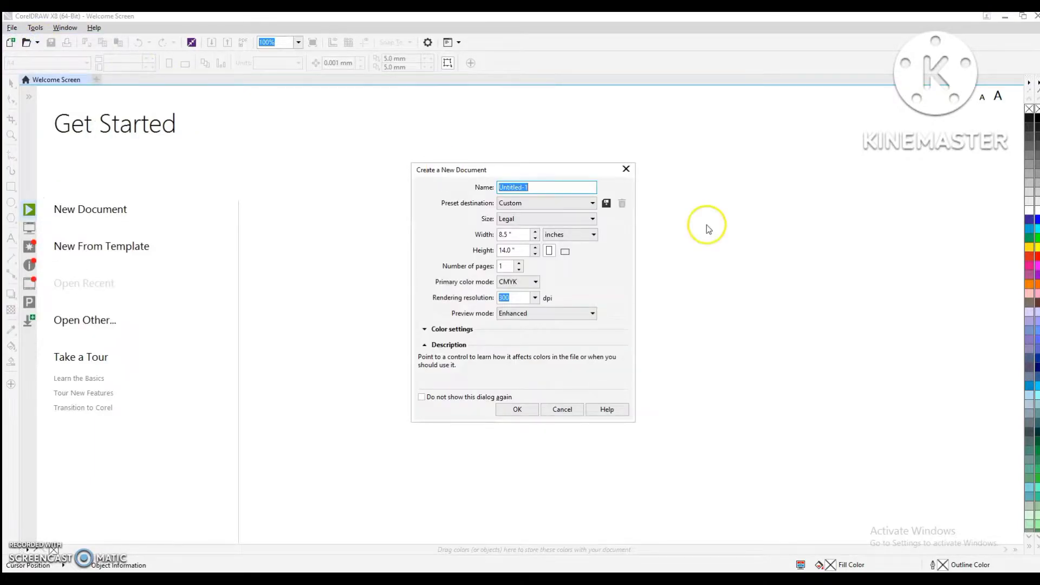
pyautogui.click(626, 169)
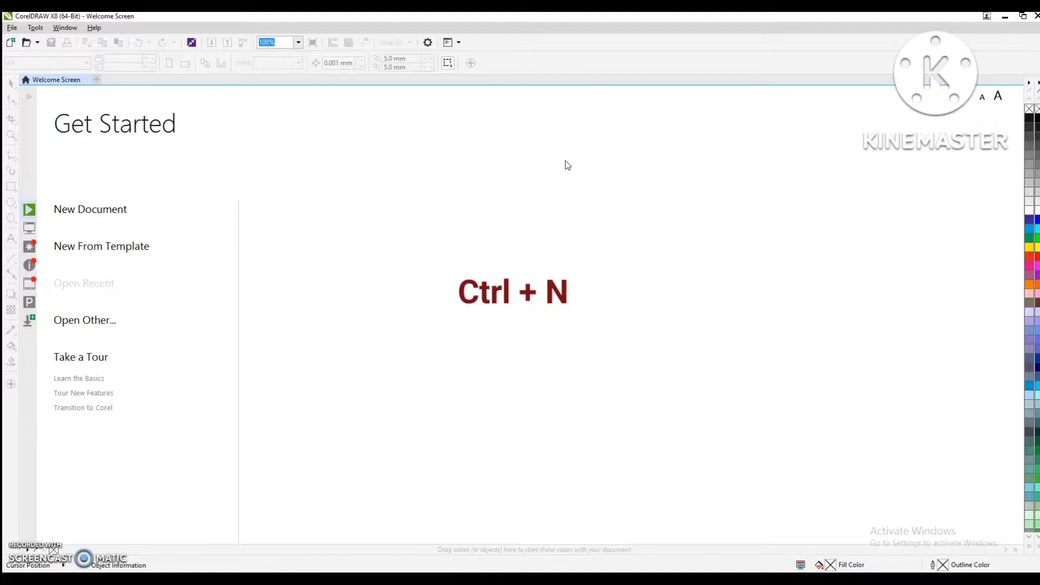
# - Start a new document named "Introduction class" with the CorelDRAW default preset destination
pyautogui.hotkey('ctrl', 'n')
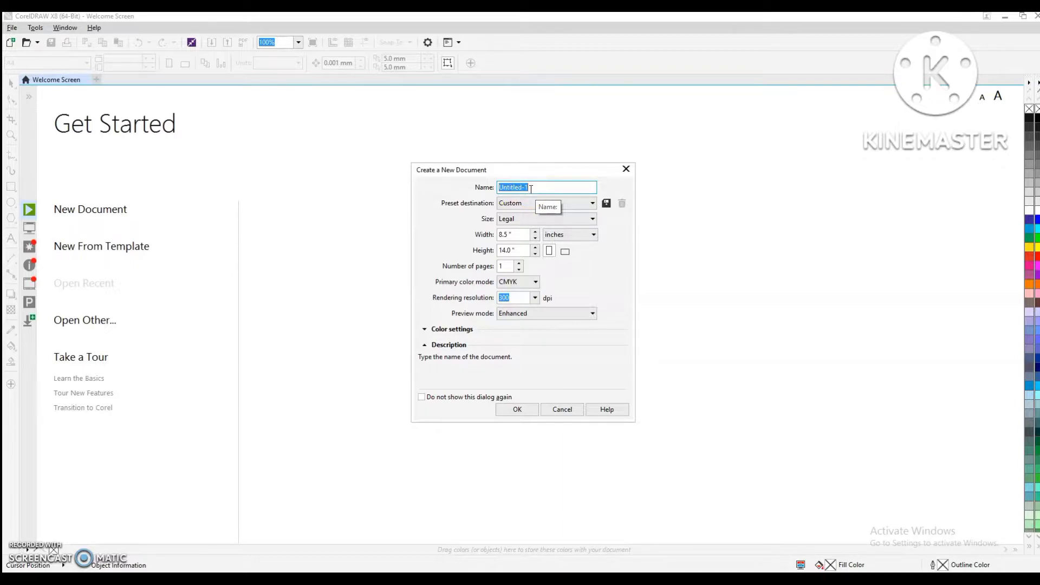
pyautogui.write('Introduction class')
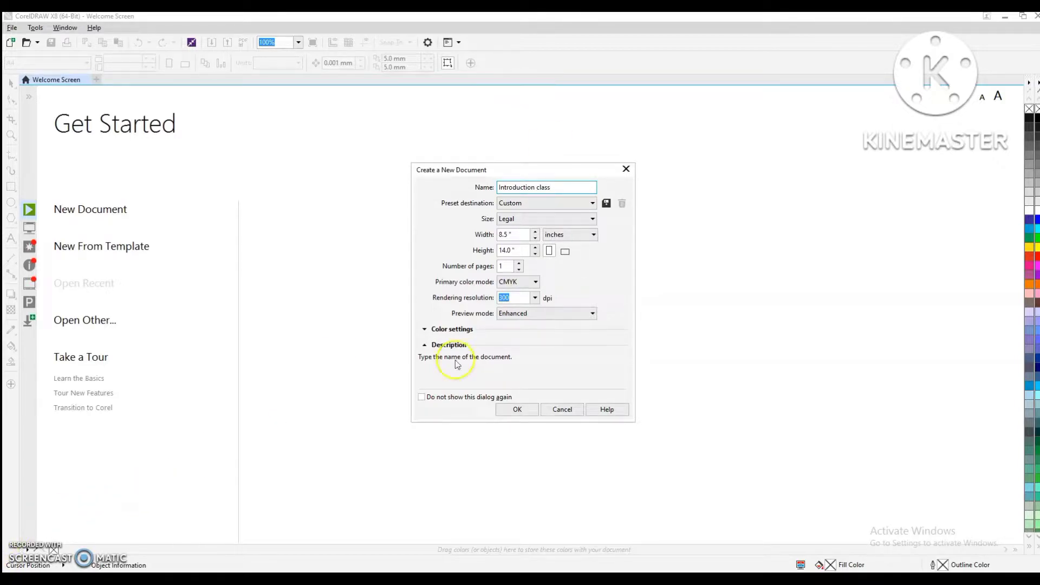
pyautogui.click(536, 203)
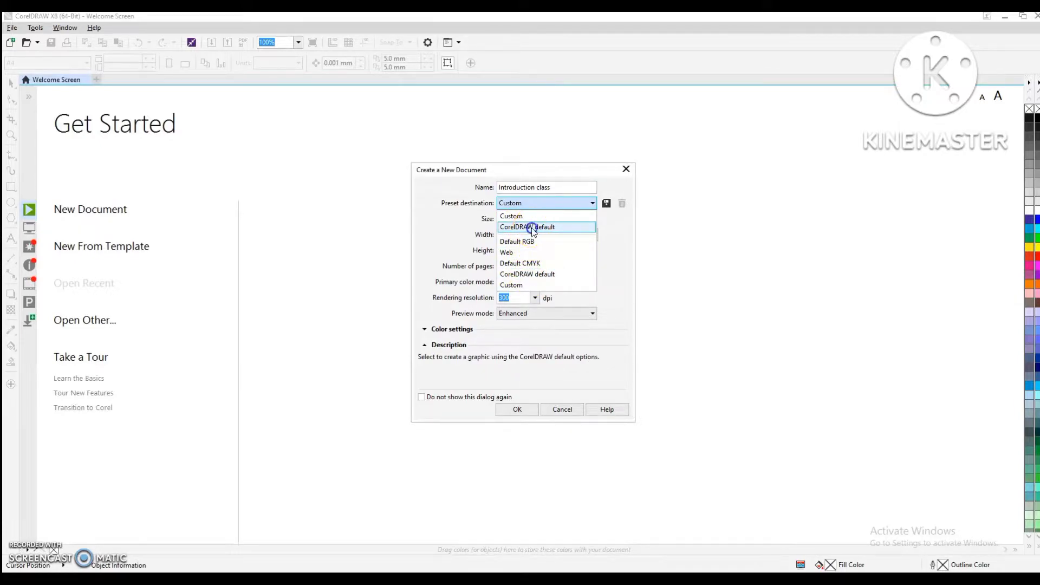
pyautogui.click(531, 226)
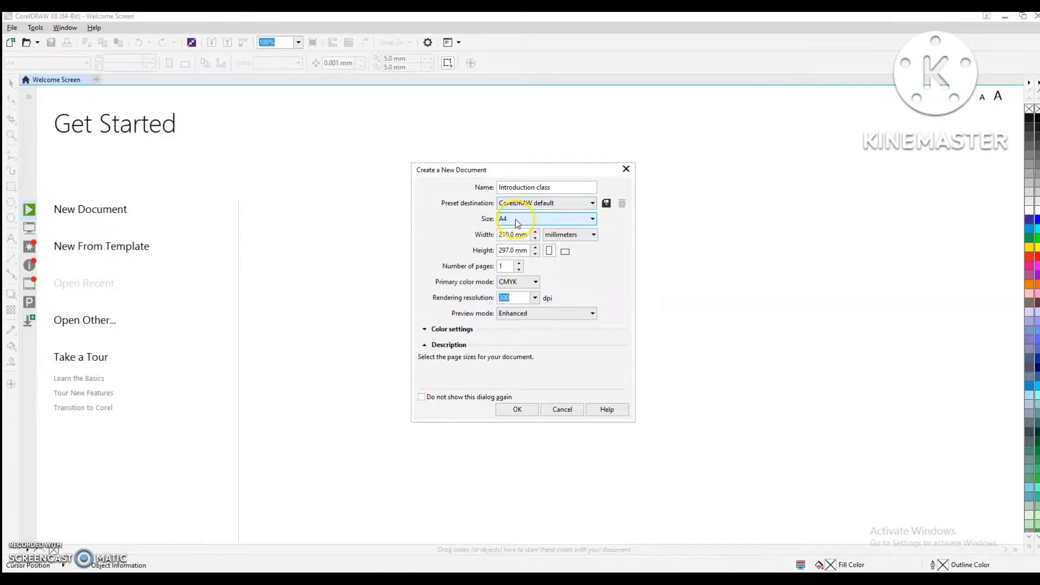
# - Browse the available page sizes and choose A4 for the new document
pyautogui.click(515, 219)
pyautogui.click(542, 215)
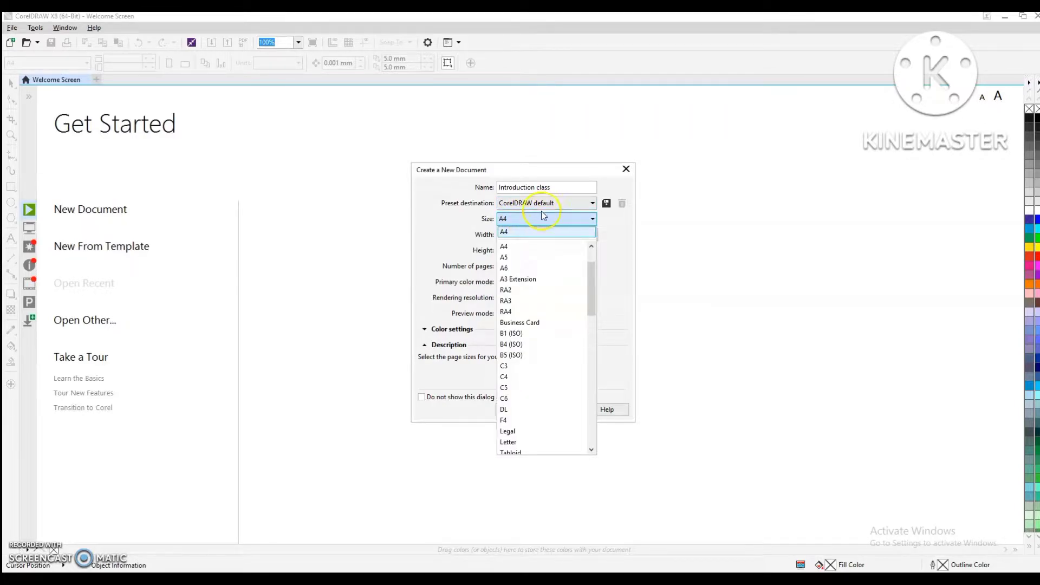
pyautogui.scroll(-4, 525, 314)
pyautogui.scroll(-3, 525, 314)
pyautogui.scroll(6, 529, 312)
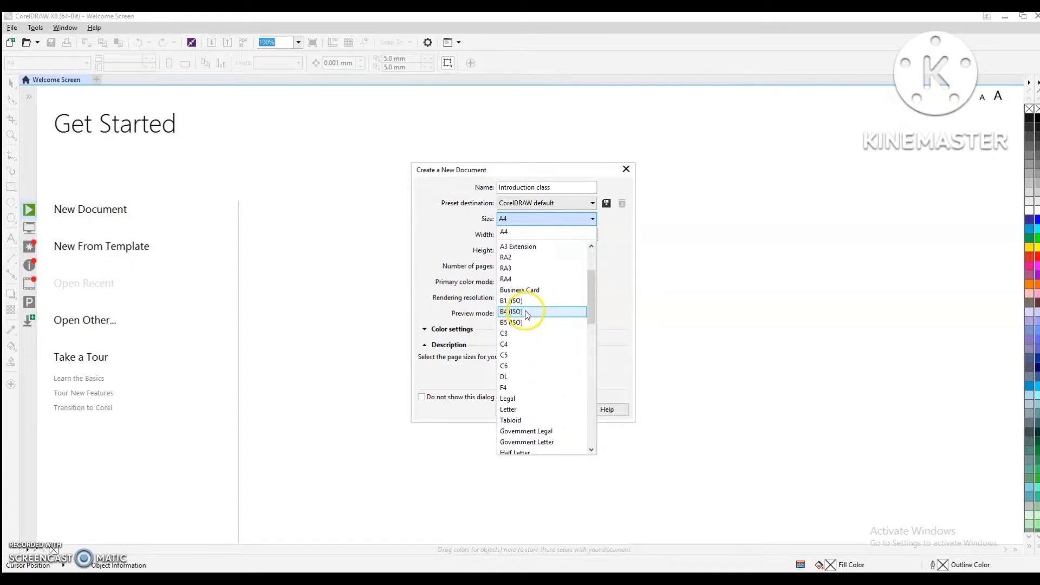
pyautogui.scroll(3, 530, 310)
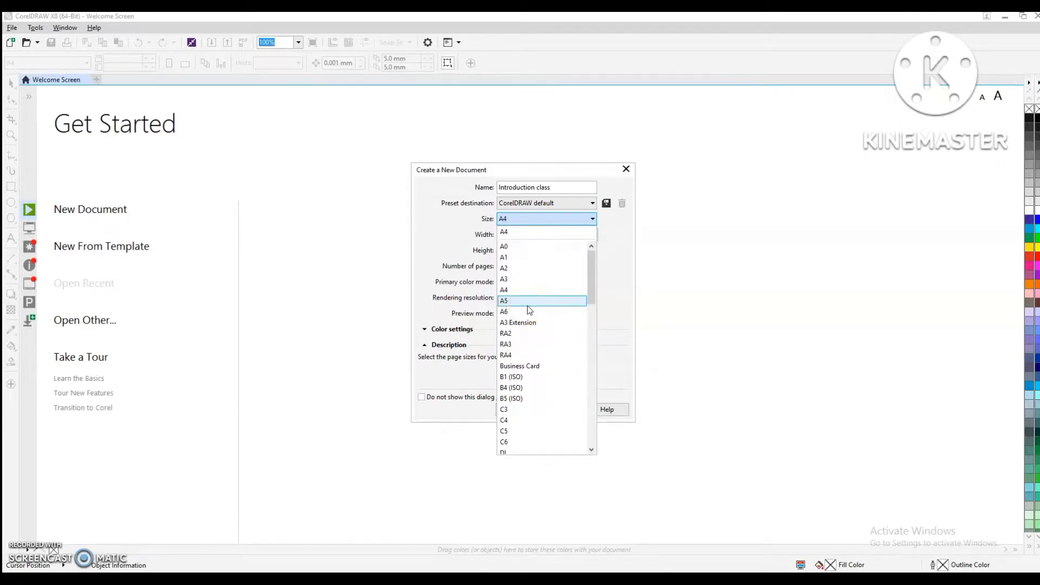
pyautogui.scroll(-4, 529, 309)
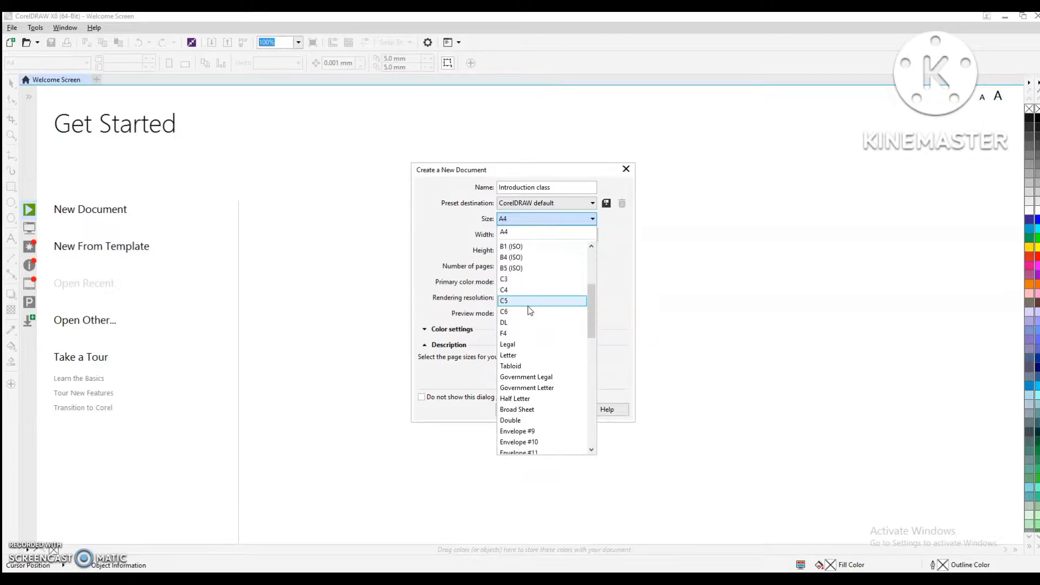
pyautogui.scroll(-1, 529, 309)
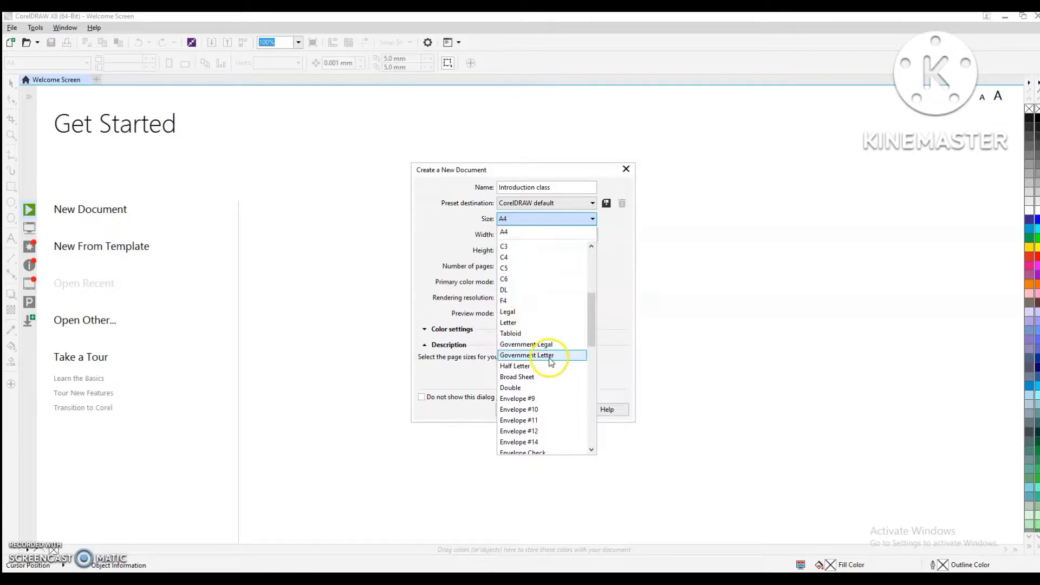
pyautogui.scroll(-4, 550, 365)
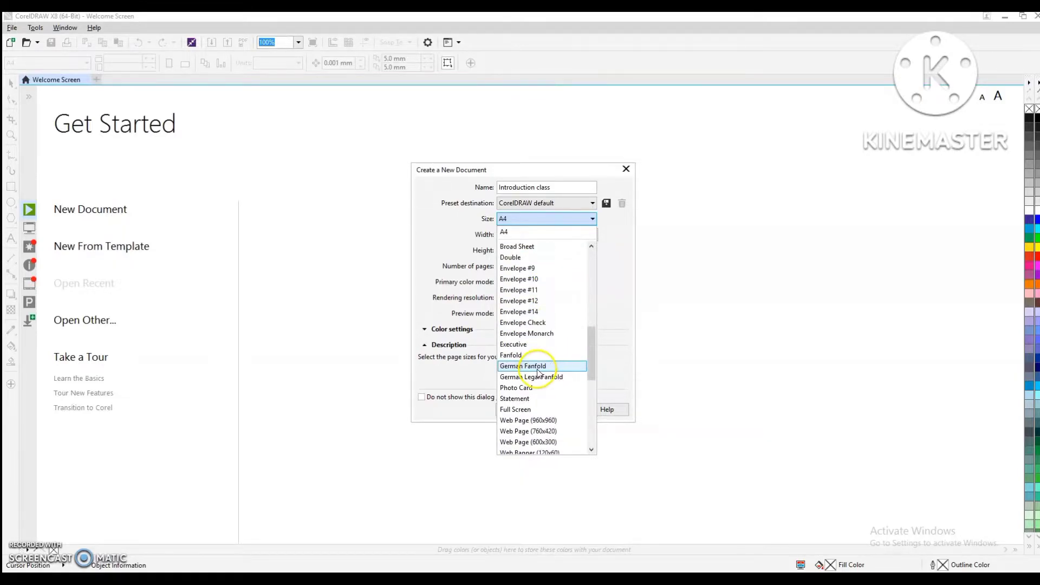
pyautogui.scroll(-3, 546, 386)
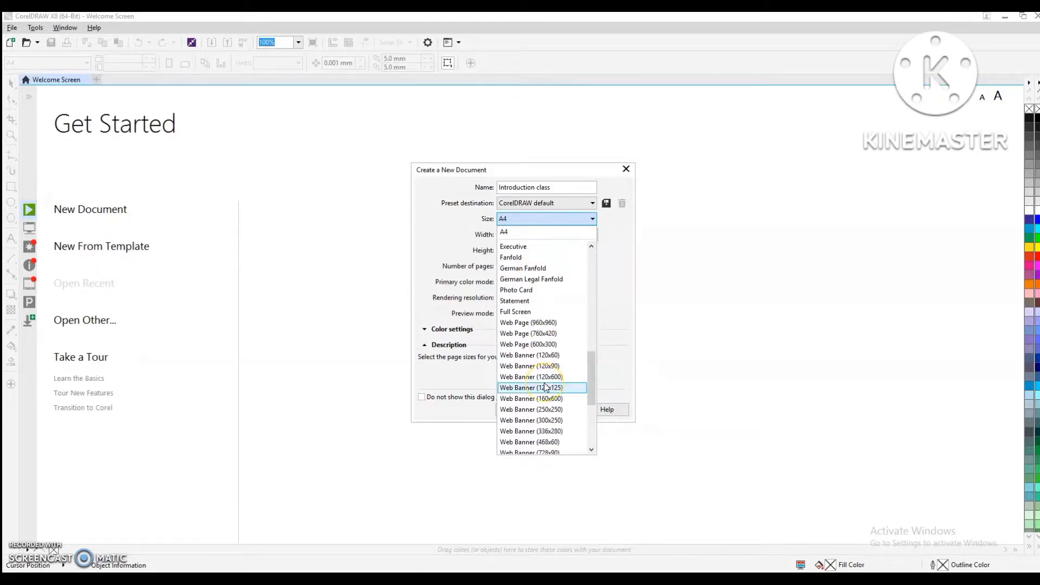
pyautogui.scroll(-4, 546, 387)
pyautogui.scroll(3, 544, 386)
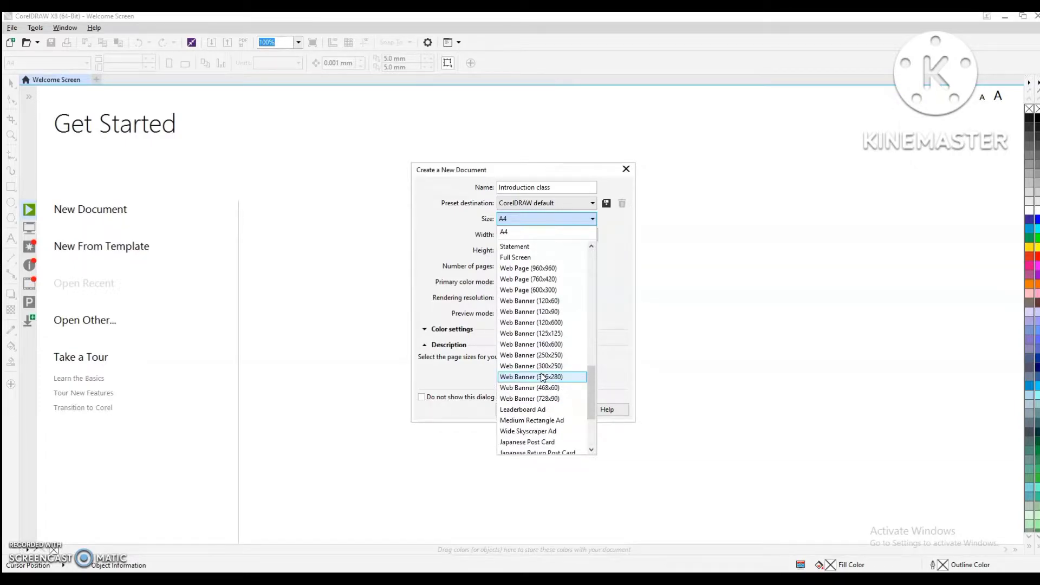
pyautogui.scroll(5, 525, 325)
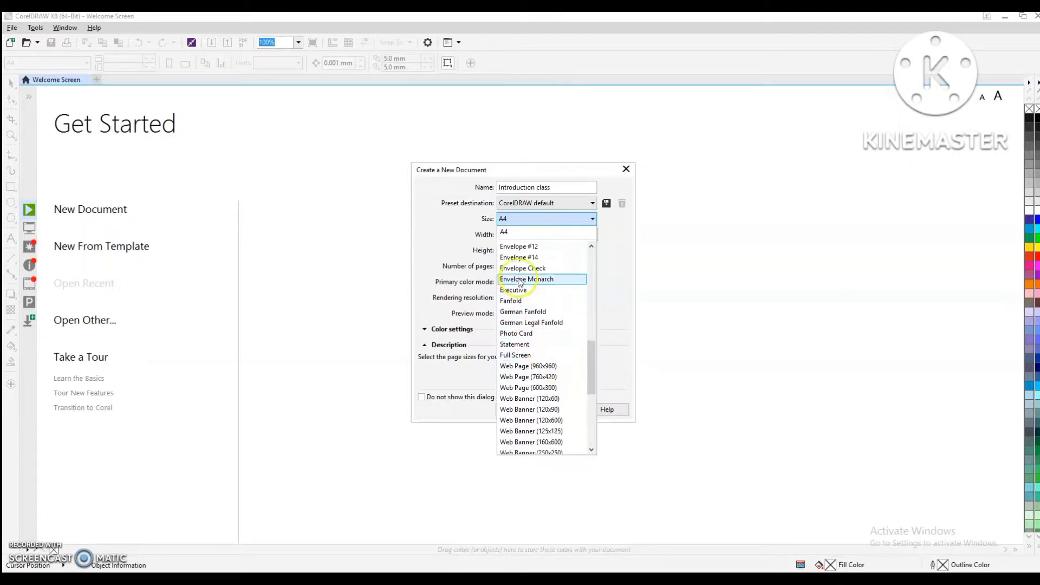
pyautogui.click(515, 232)
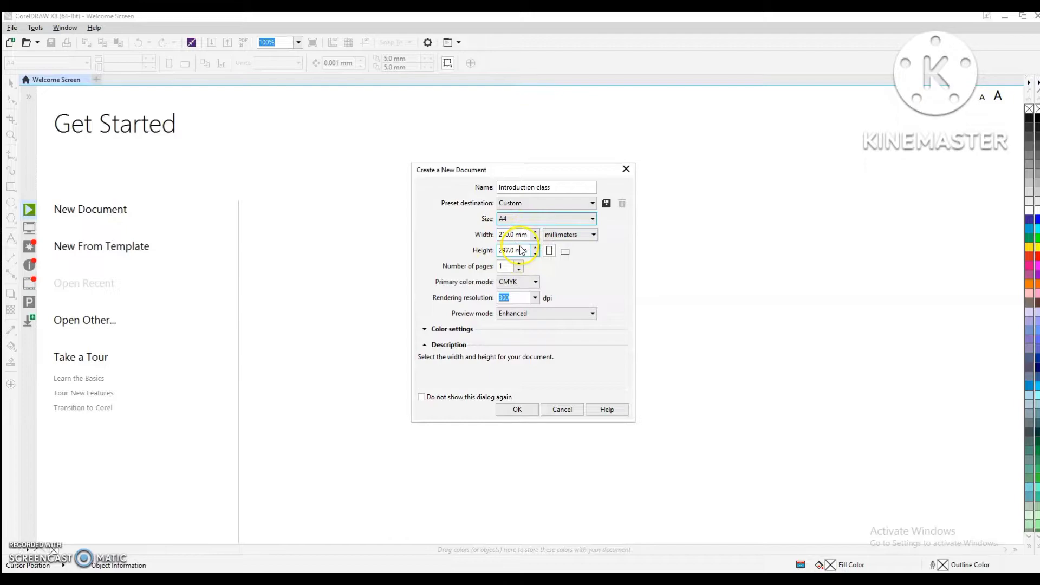
# - Try centimeters as well as inches for the page dimensions, and settle on inches as the unit
pyautogui.click(594, 236)
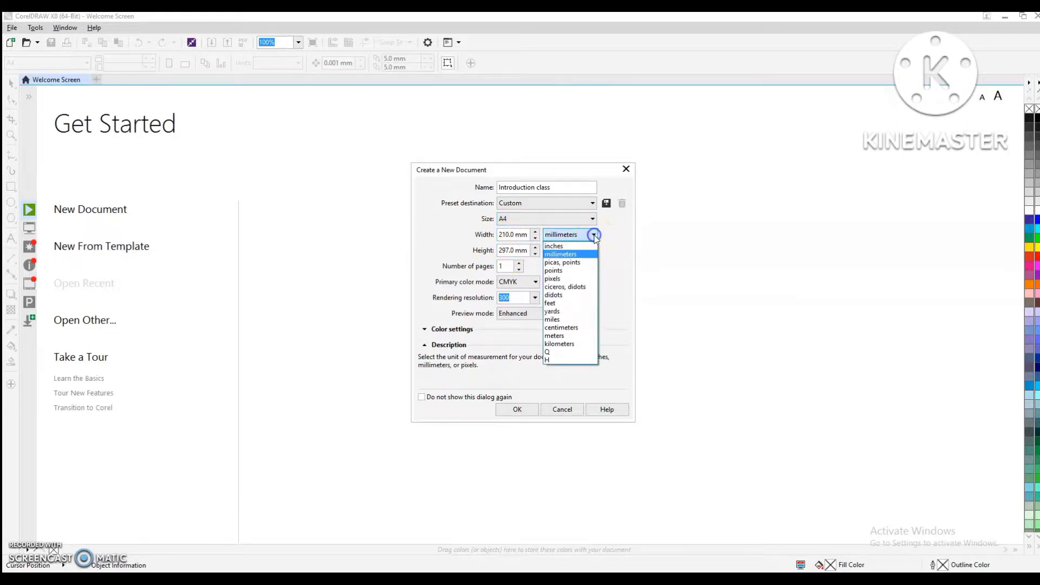
pyautogui.click(566, 248)
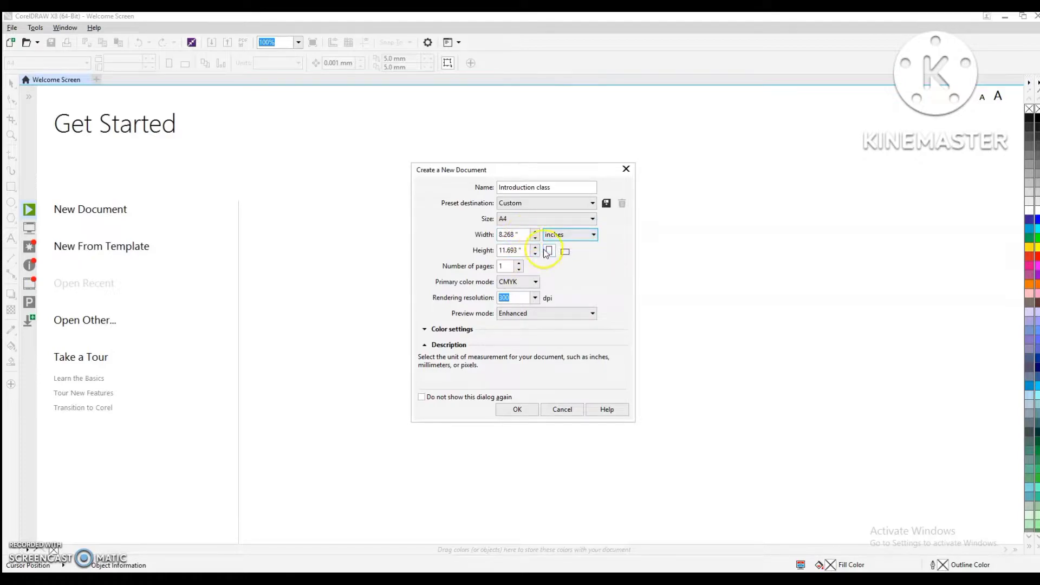
pyautogui.click(594, 235)
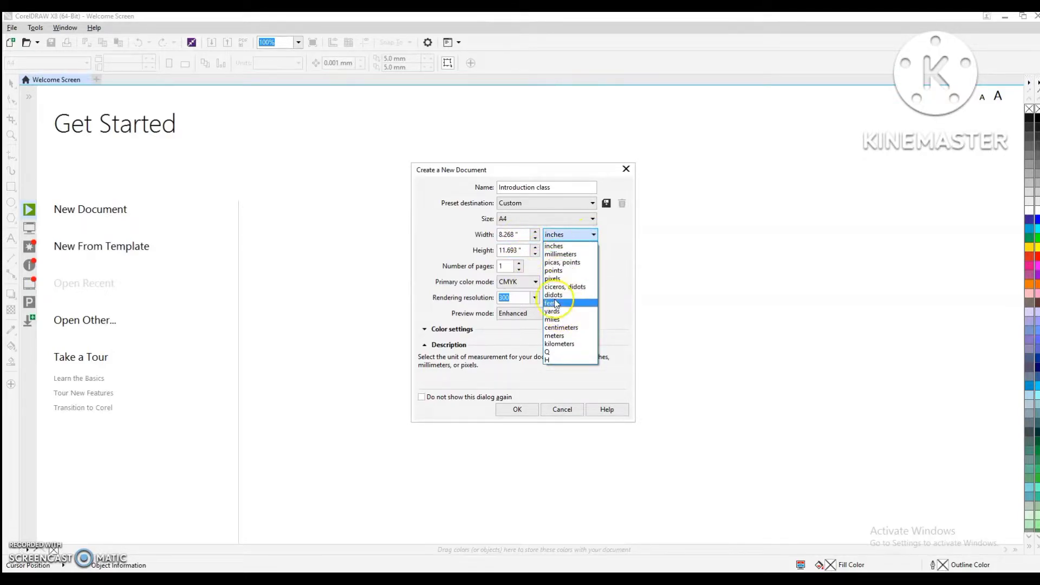
pyautogui.click(562, 327)
pyautogui.click(594, 235)
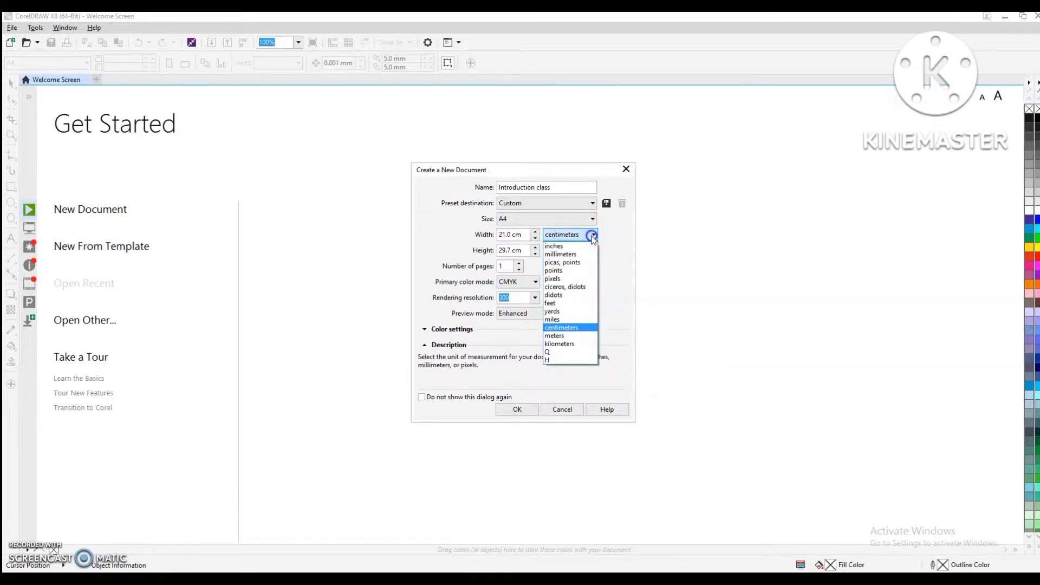
pyautogui.click(568, 247)
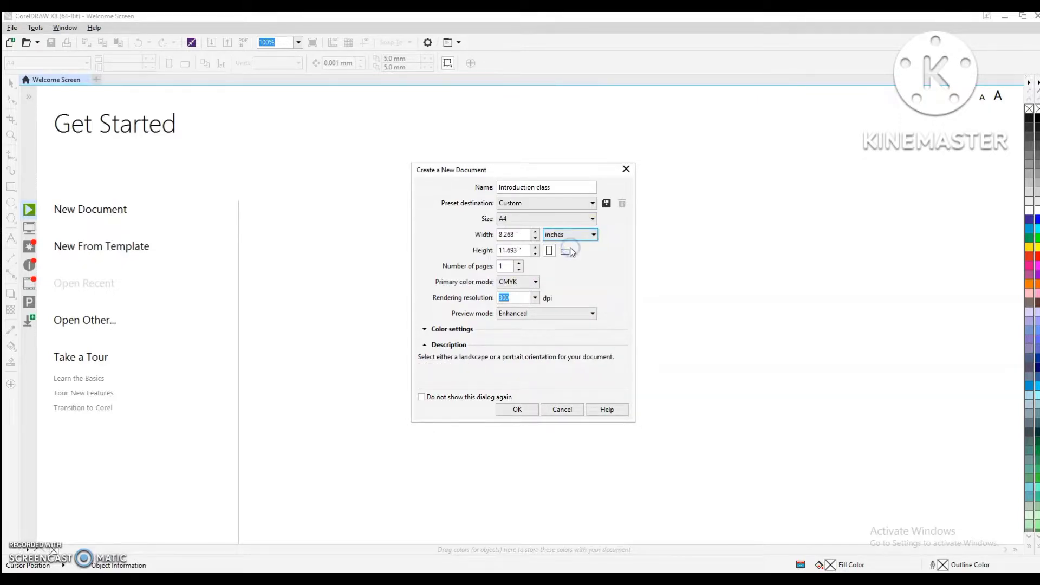
# - Set the page orientation to portrait and the number of pages to 5
pyautogui.click(550, 251)
pyautogui.click(565, 252)
pyautogui.click(549, 251)
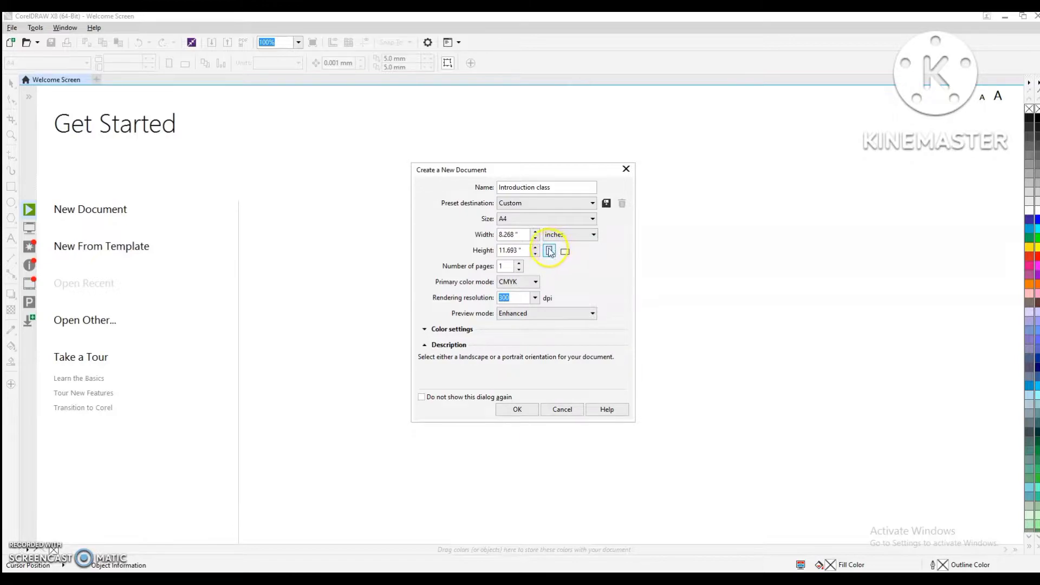
pyautogui.click(519, 263)
pyautogui.click(519, 264)
pyautogui.click(519, 263)
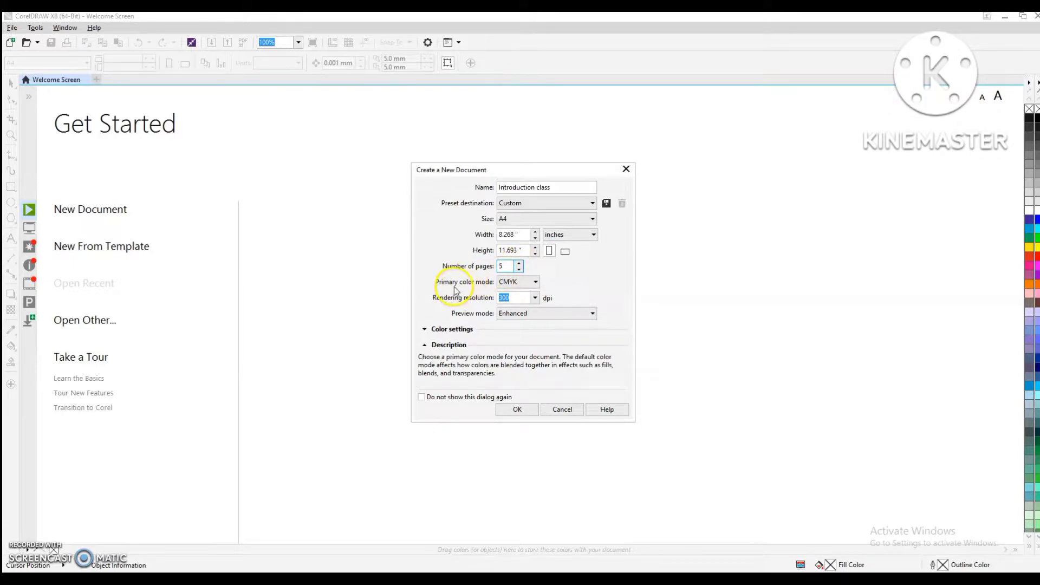
# - Choose CMYK as the document's primary color mode
pyautogui.click(535, 282)
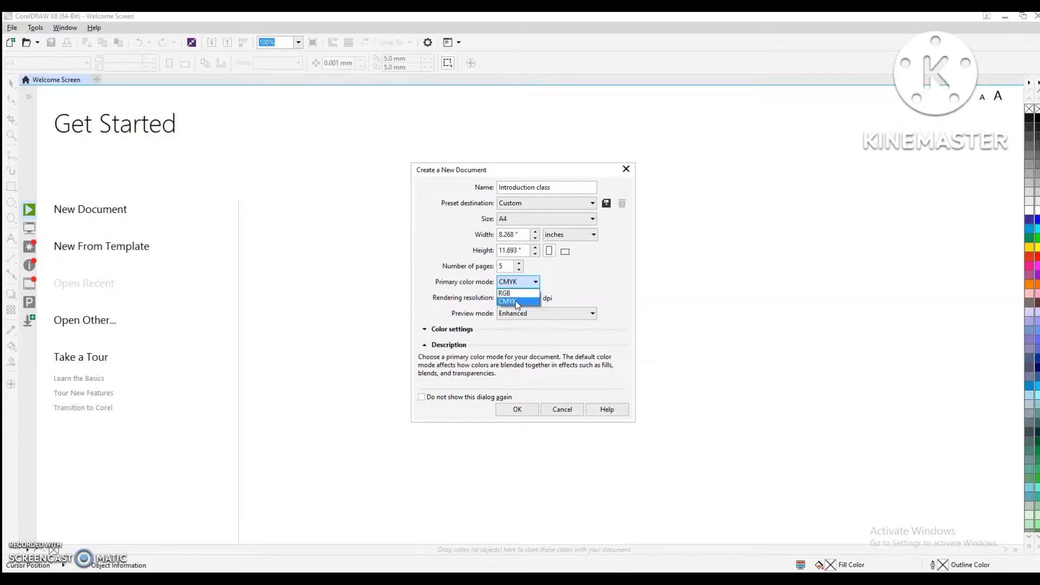
pyautogui.click(515, 300)
pyautogui.click(515, 297)
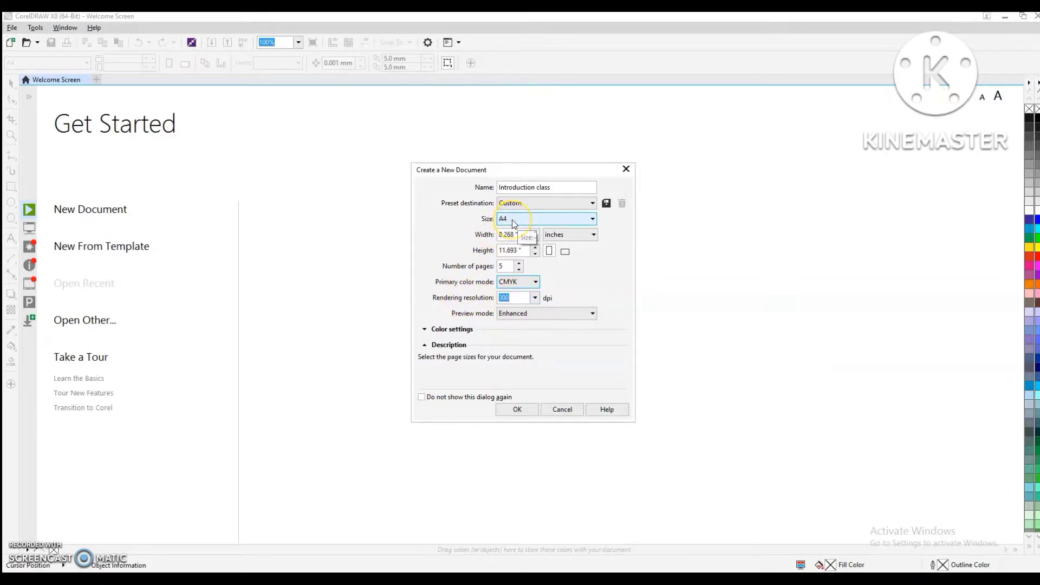
# - Try the Normal preview mode, settle on Enhanced, and create the document
pyautogui.click(474, 307)
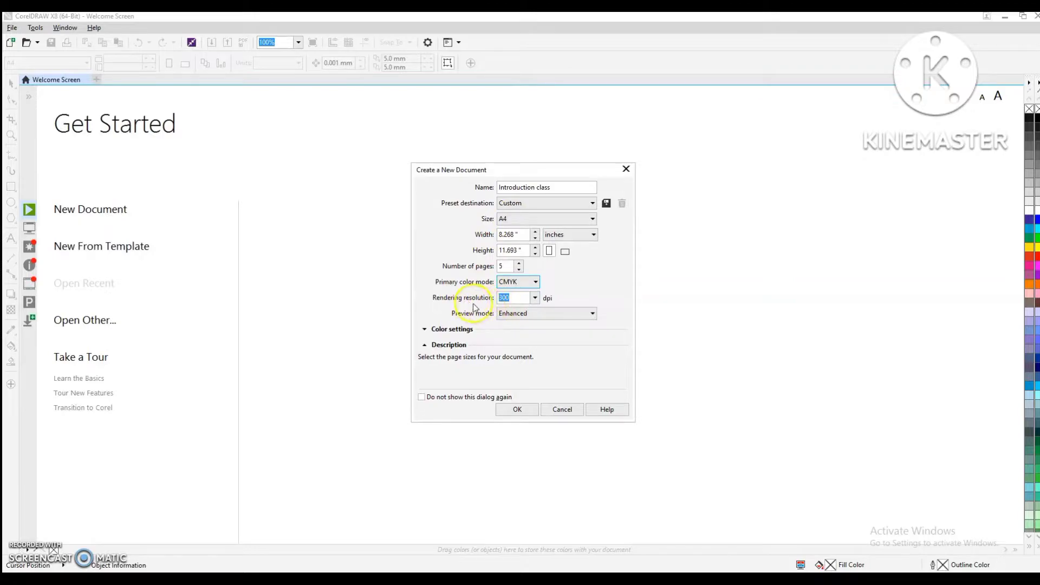
pyautogui.click(512, 309)
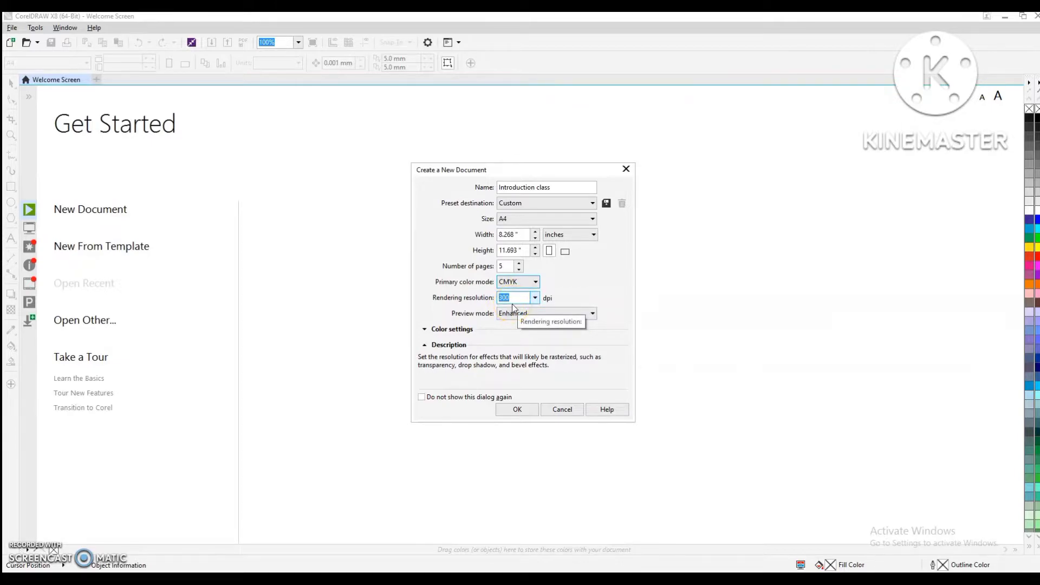
pyautogui.click(569, 313)
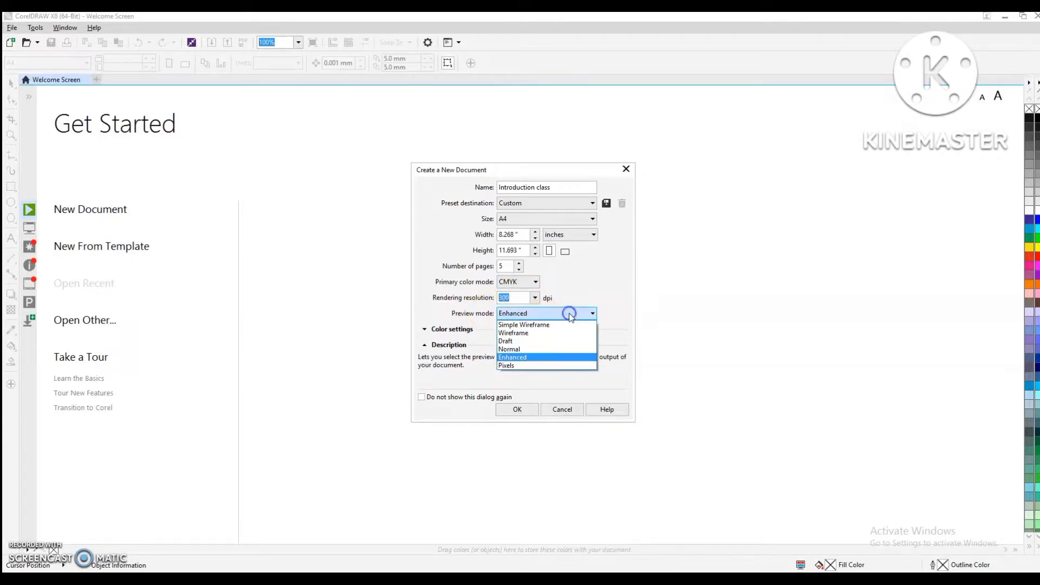
pyautogui.click(522, 349)
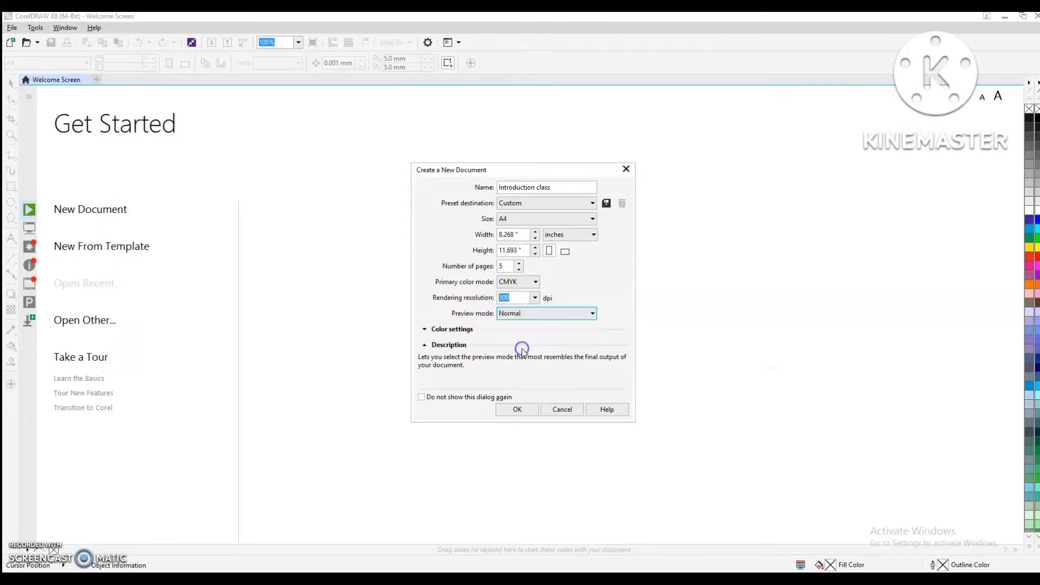
pyautogui.click(545, 320)
pyautogui.click(520, 356)
pyautogui.click(545, 317)
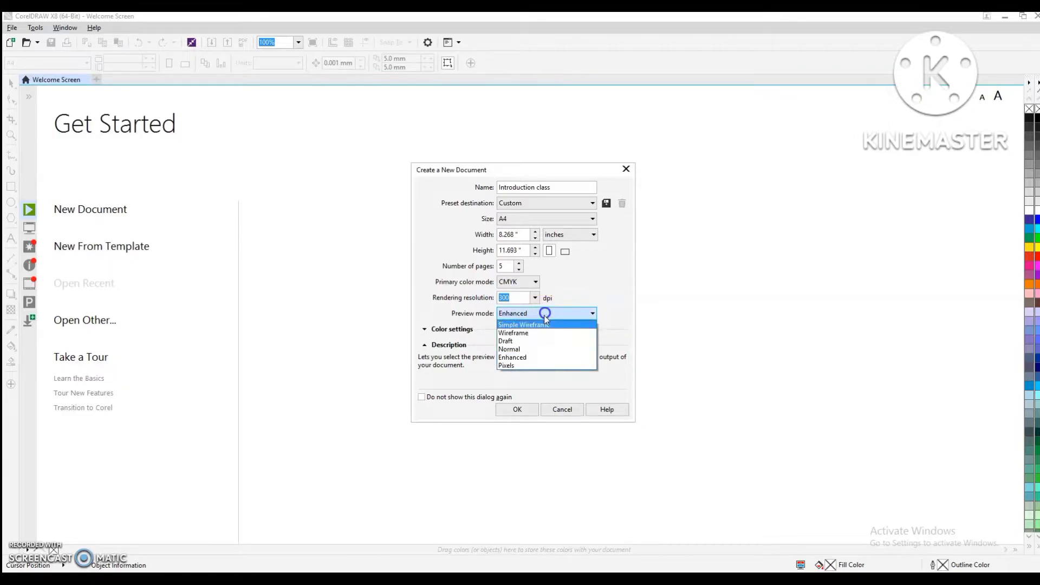
pyautogui.click(512, 357)
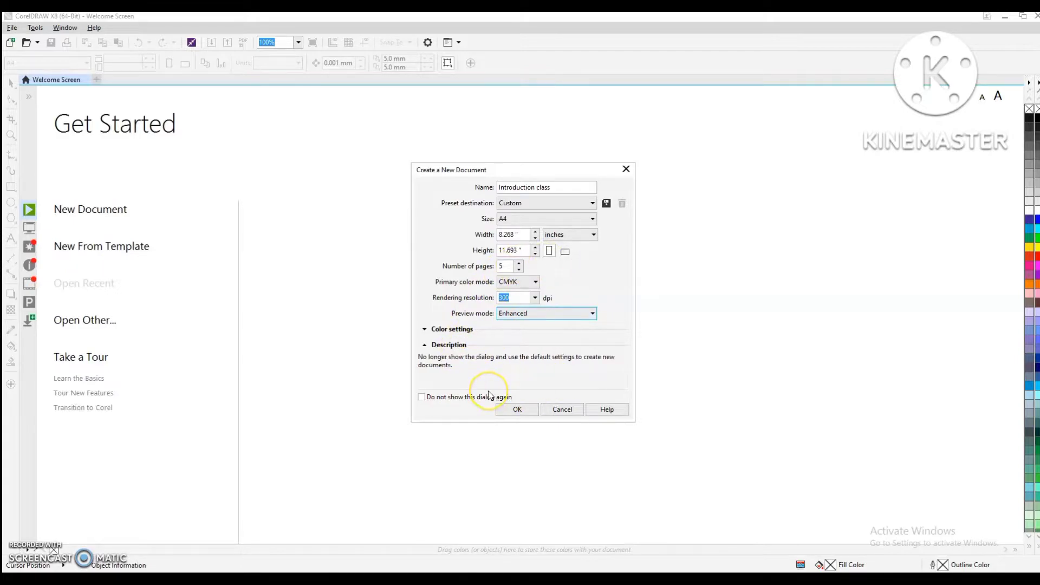
pyautogui.click(509, 412)
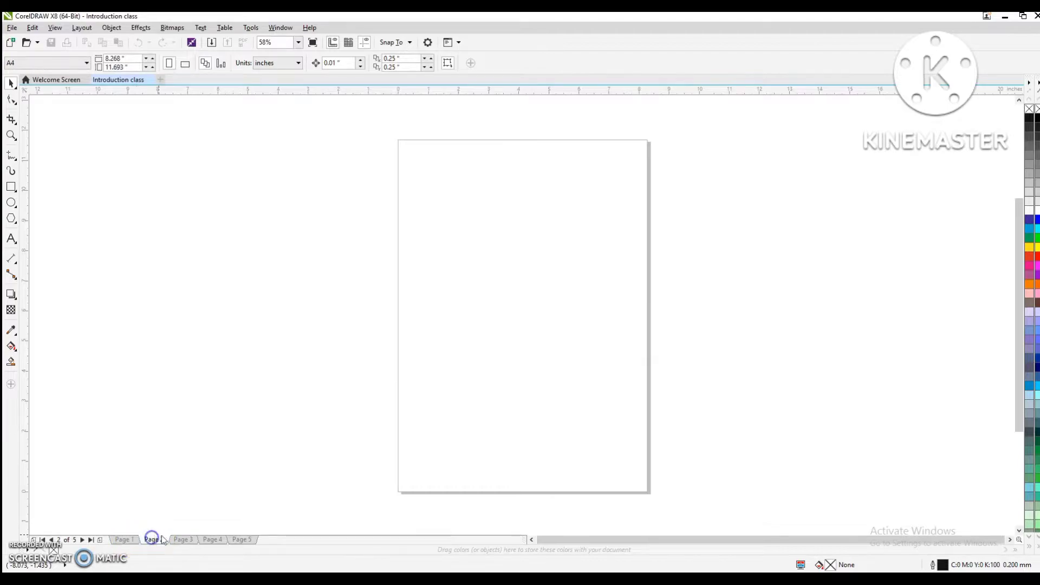
# - Go through to page 5 and try the Letter and A5 page sizes, settling on Legal
pyautogui.click(211, 540)
pyautogui.click(235, 540)
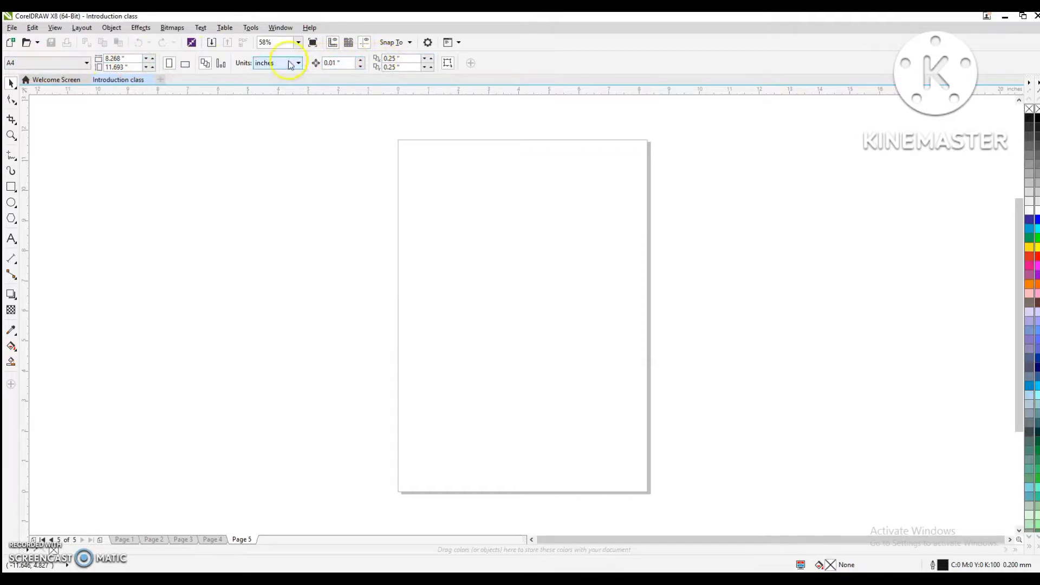
pyautogui.click(86, 64)
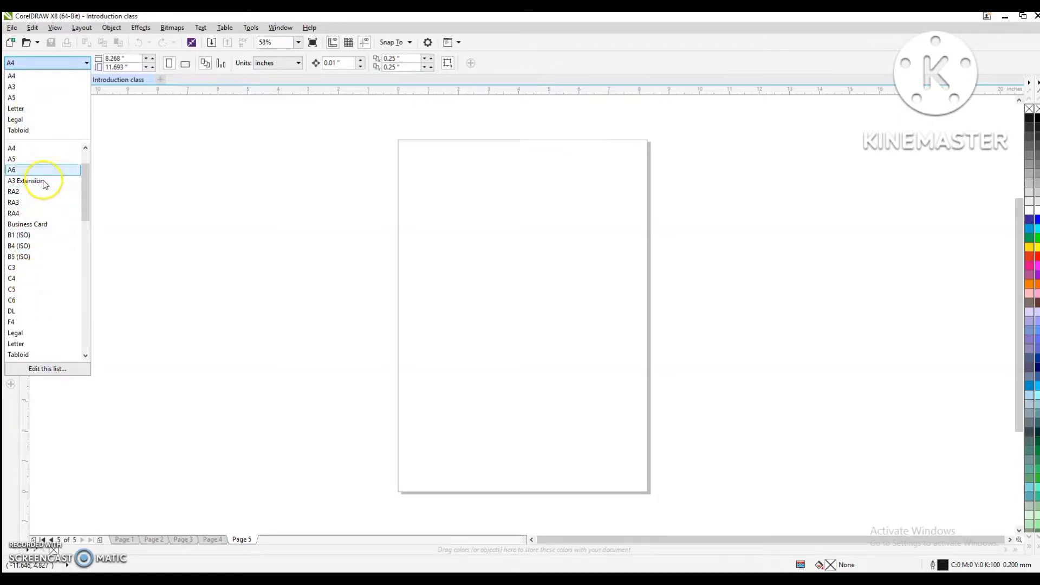
pyautogui.click(16, 108)
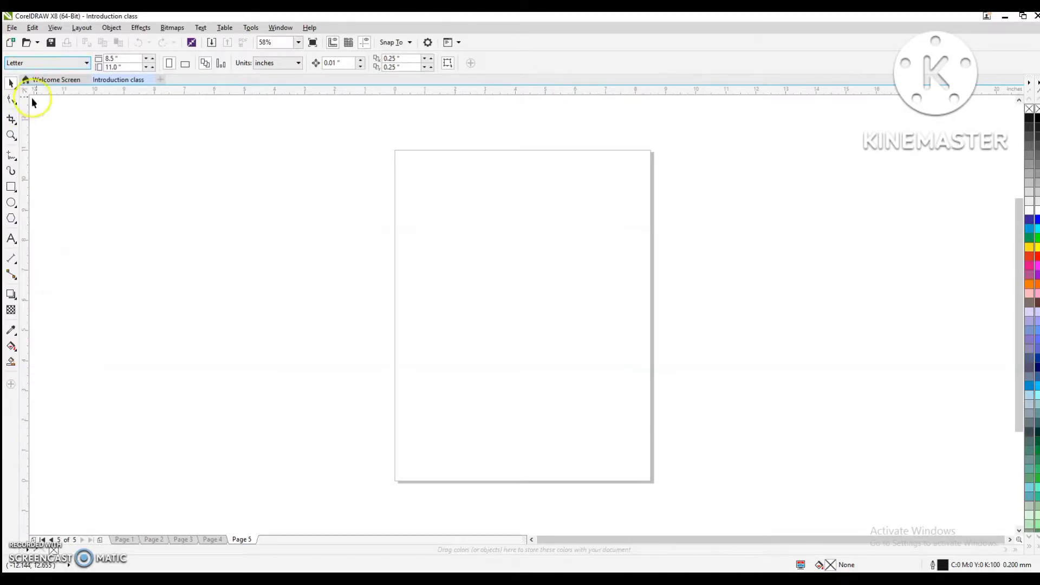
pyautogui.click(86, 63)
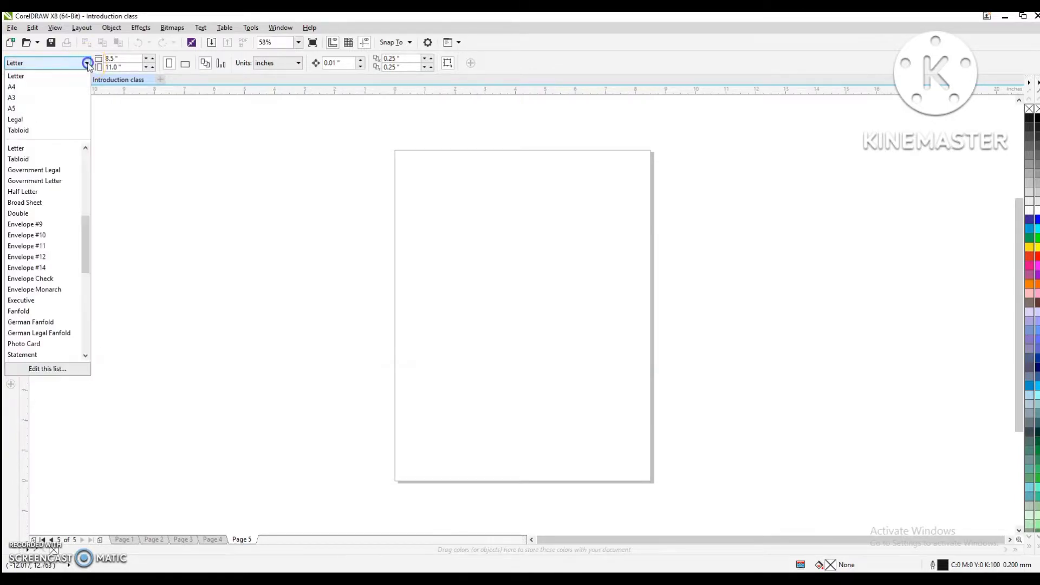
pyautogui.click(13, 108)
pyautogui.click(85, 63)
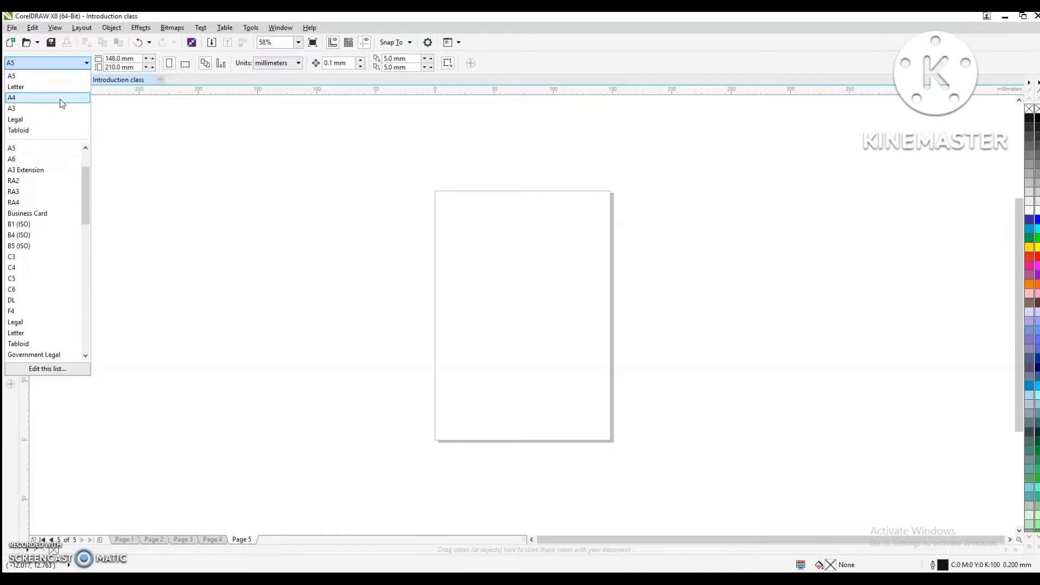
pyautogui.click(39, 120)
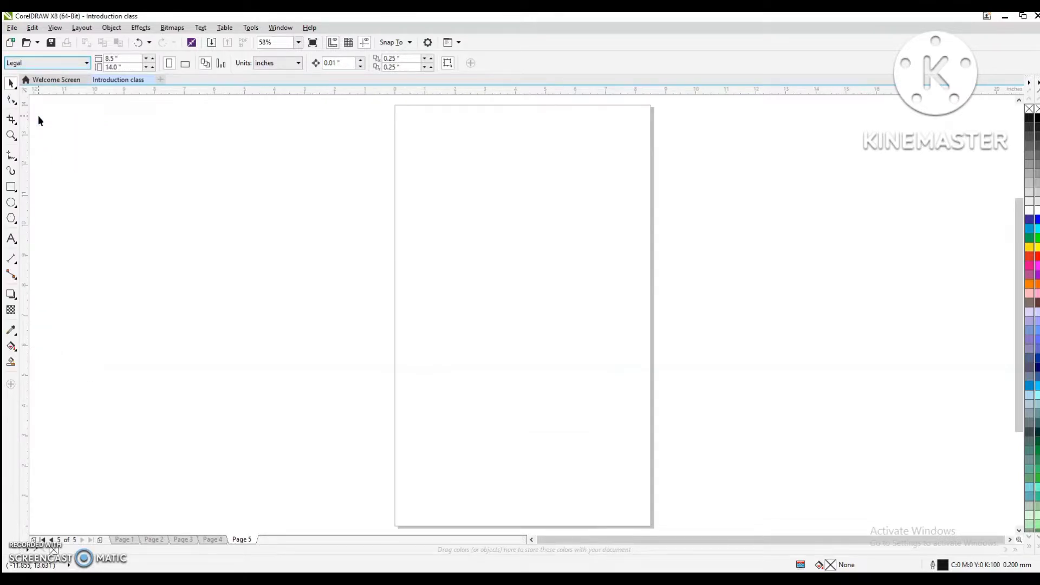
pyautogui.click(128, 59)
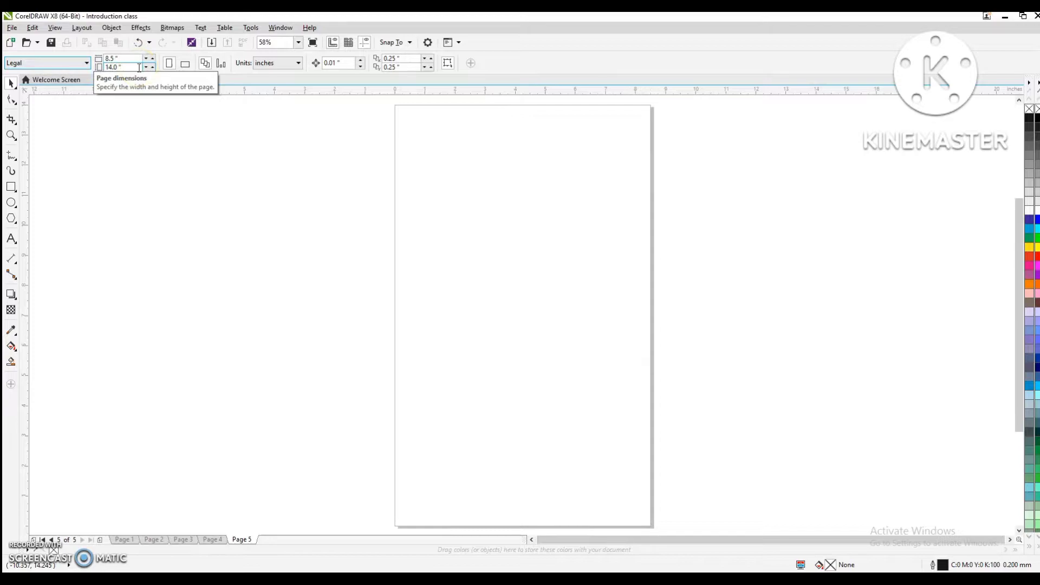
# - Try millimeters before returning the drawing units to inches, and switch the page orientation to landscape
pyautogui.click(297, 64)
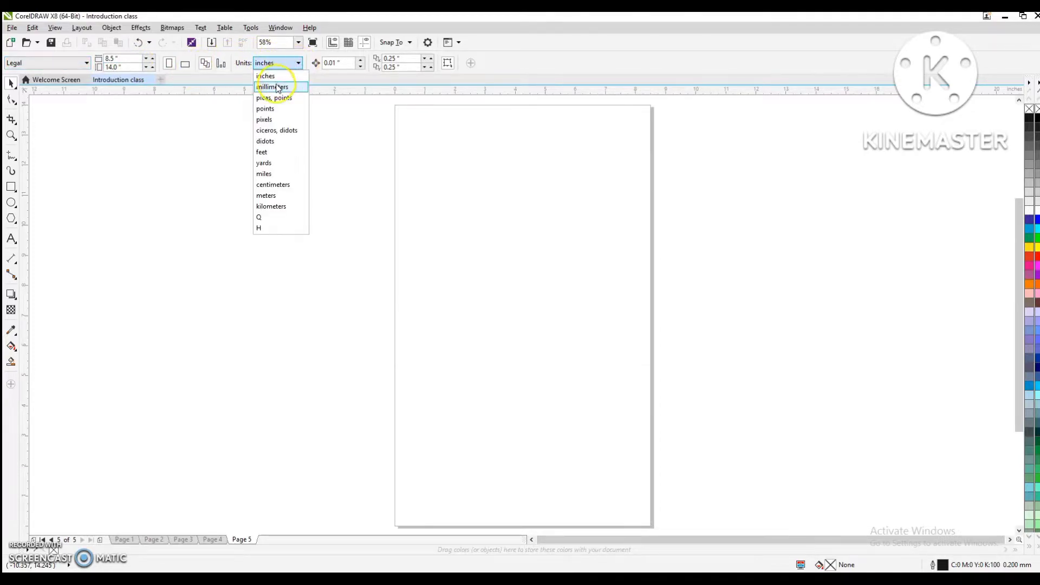
pyautogui.click(277, 88)
pyautogui.click(297, 64)
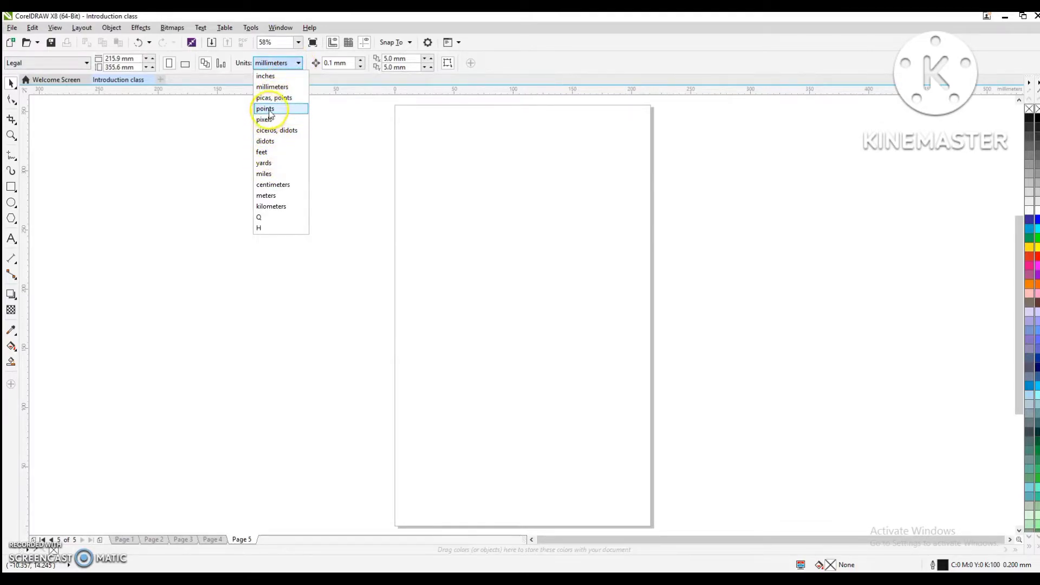
pyautogui.click(275, 195)
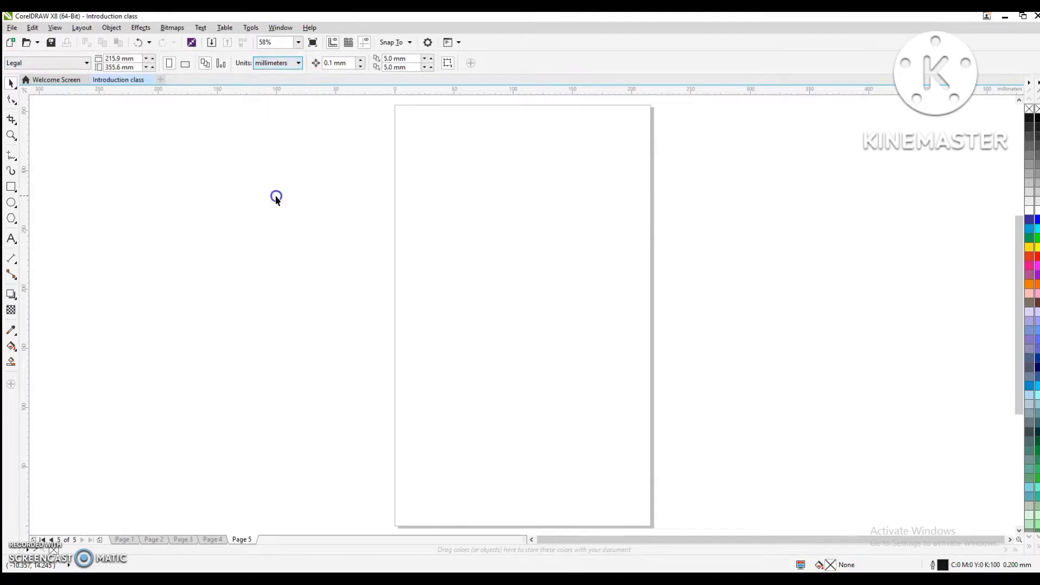
pyautogui.click(289, 65)
pyautogui.click(278, 75)
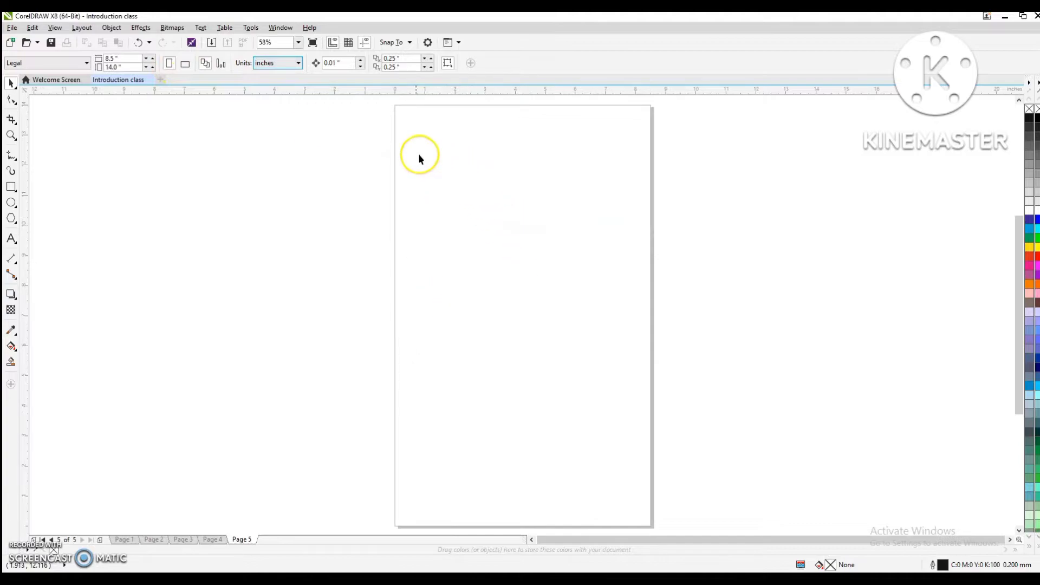
pyautogui.click(184, 64)
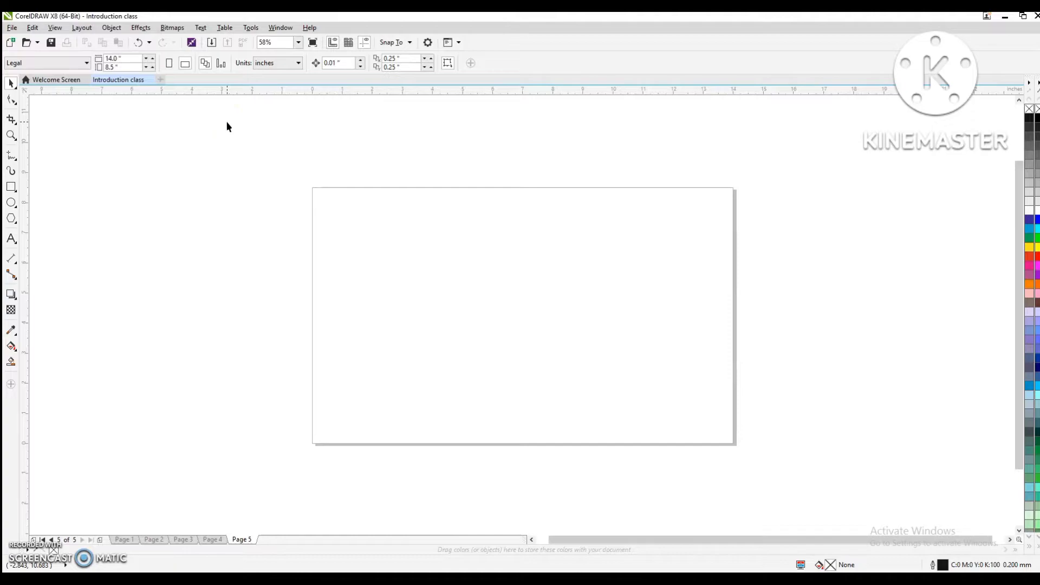
# - Start a new document named "Standard Size", trying the CorelDRAW default preset destination before choosing Custom
pyautogui.hotkey('ctrl', 'n')
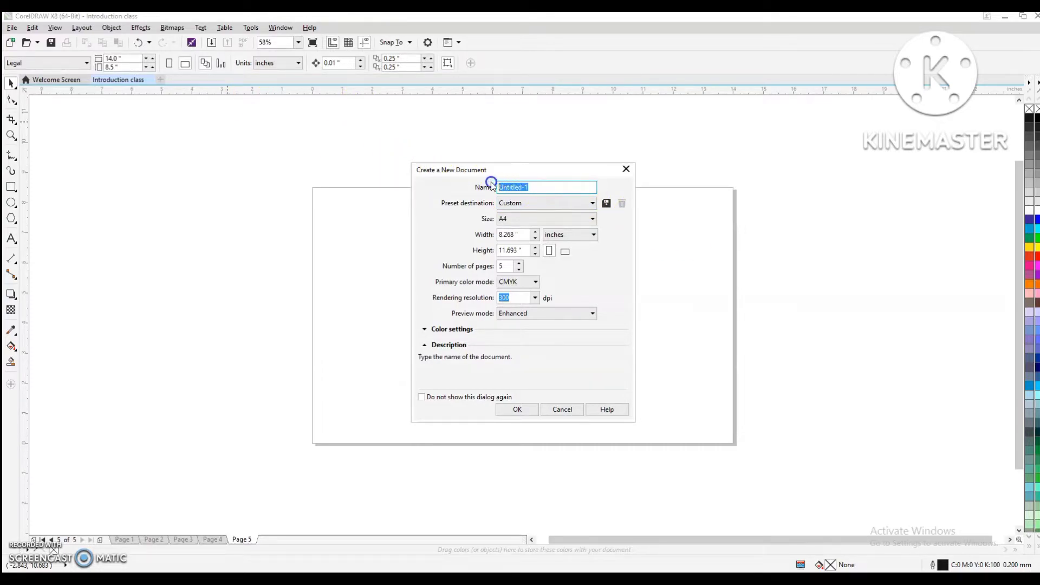
pyautogui.write('Standard Size')
pyautogui.click(522, 204)
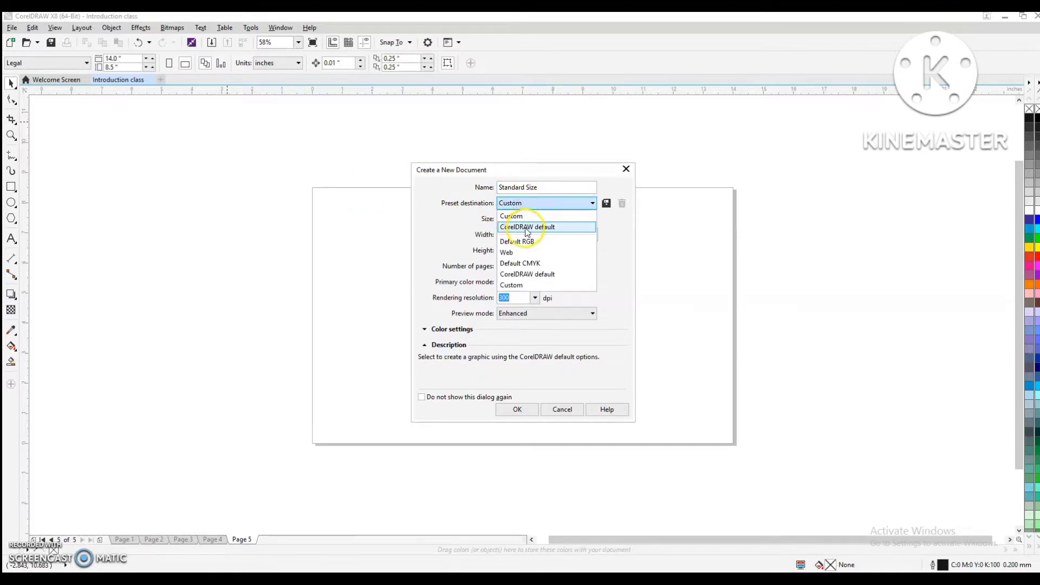
pyautogui.click(525, 227)
pyautogui.click(581, 220)
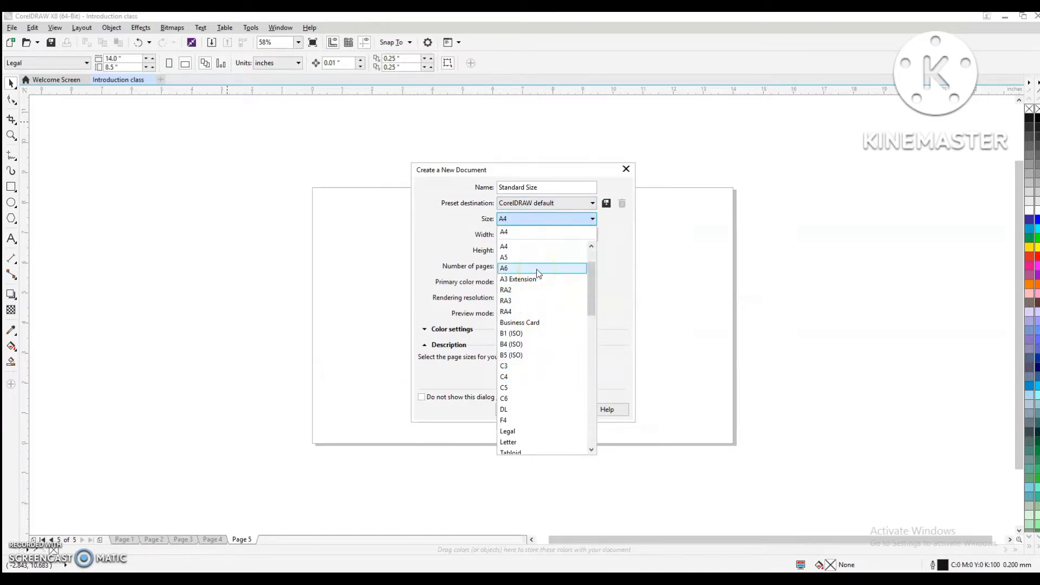
pyautogui.click(650, 228)
pyautogui.click(592, 203)
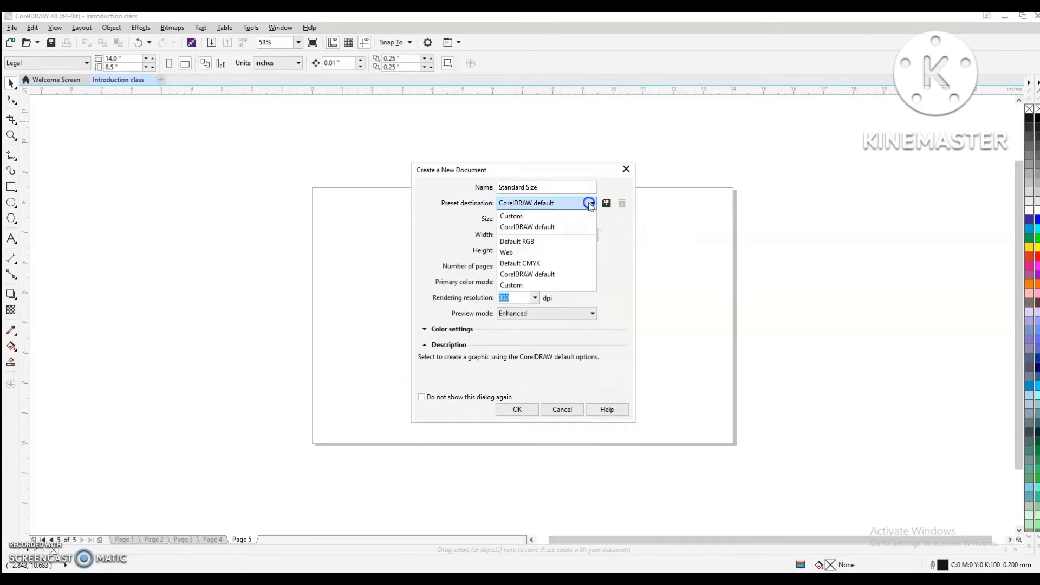
pyautogui.click(530, 215)
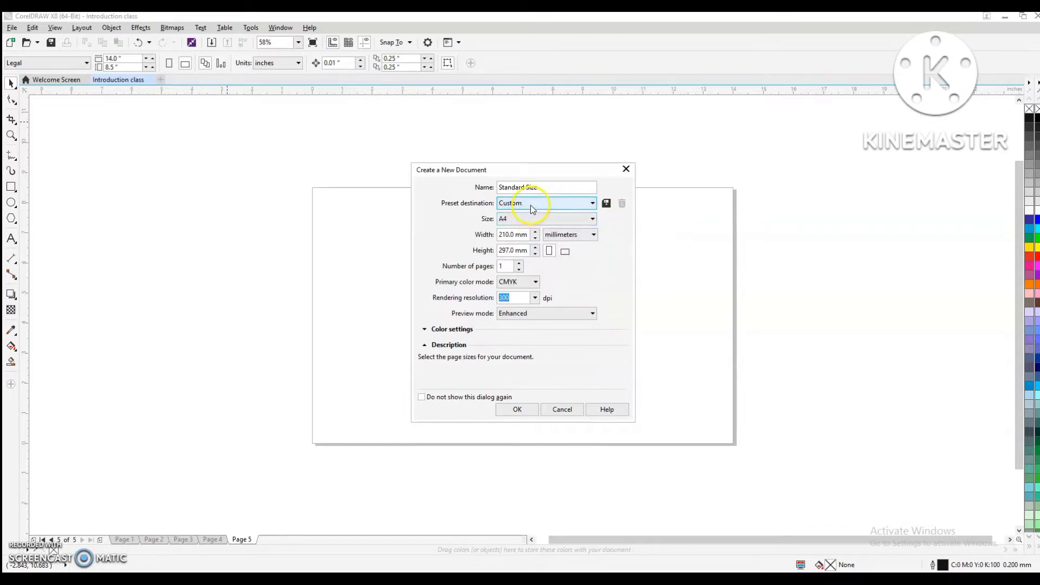
# - Browse the available page sizes without changing A4, and set the page dimension units to inches
pyautogui.click(530, 219)
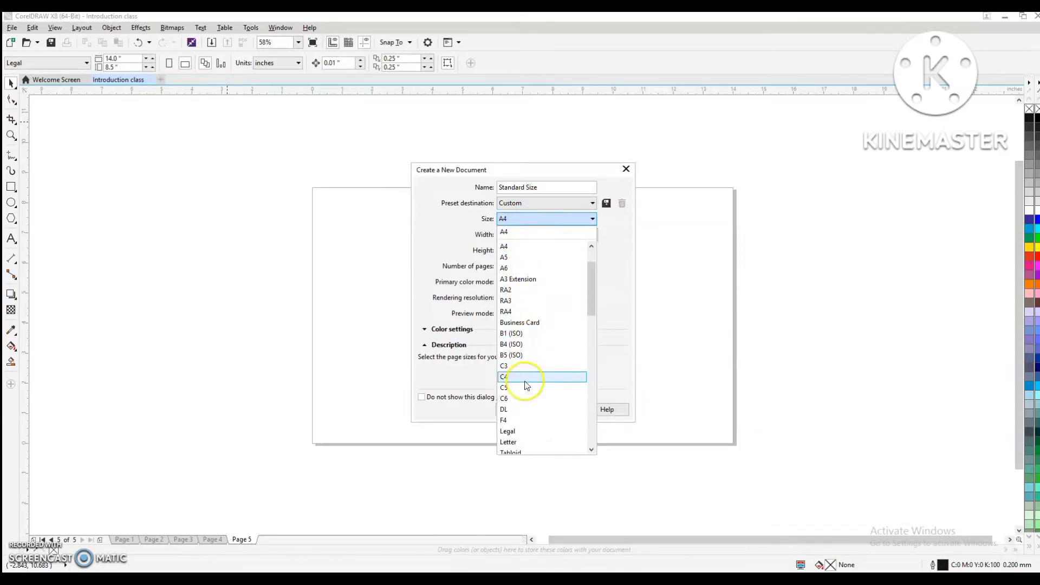
pyautogui.click(677, 257)
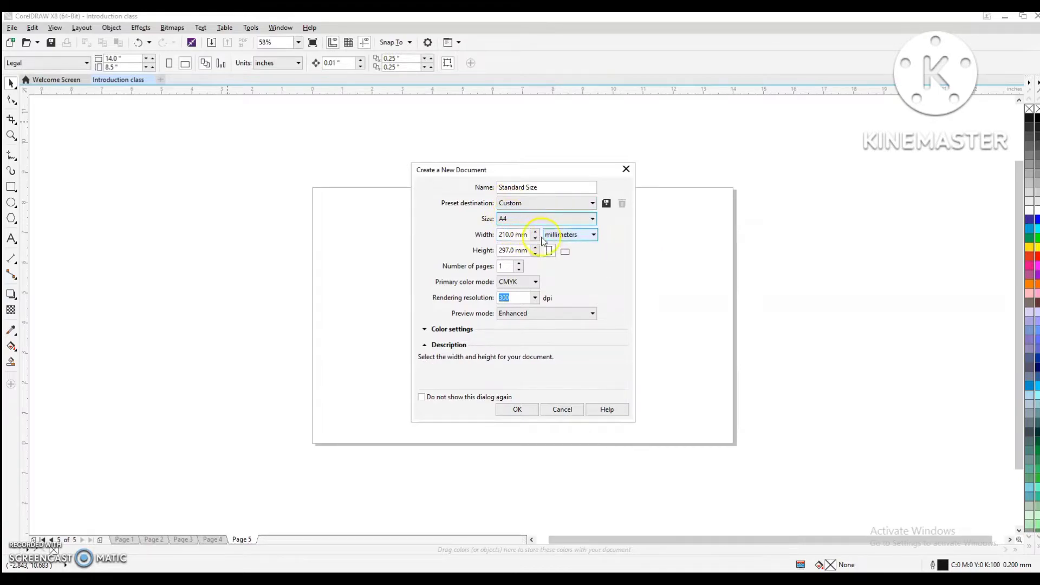
pyautogui.click(595, 238)
pyautogui.click(561, 244)
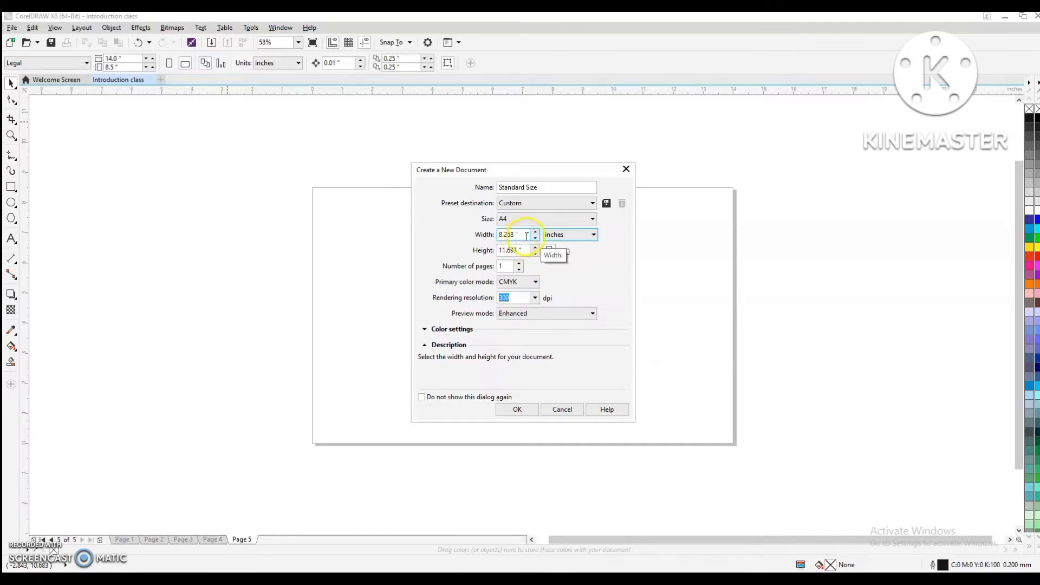
# - Set the page width to 3.5 inches and the height to 2.15 inches in landscape orientation
pyautogui.click(524, 236)
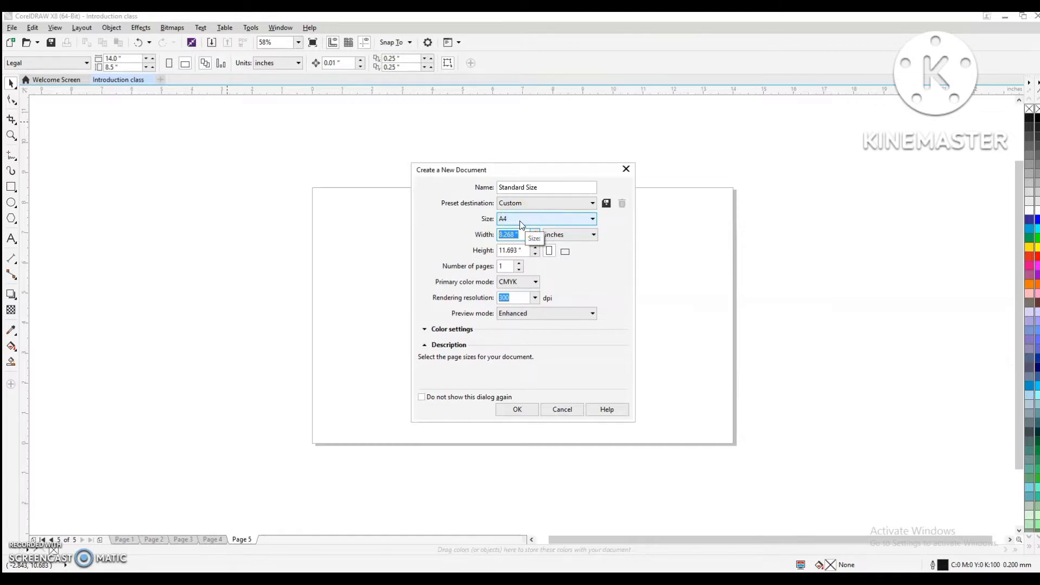
pyautogui.write('3.5')
pyautogui.moveTo(524, 251); pyautogui.dragTo(497, 253)
pyautogui.write('2.15')
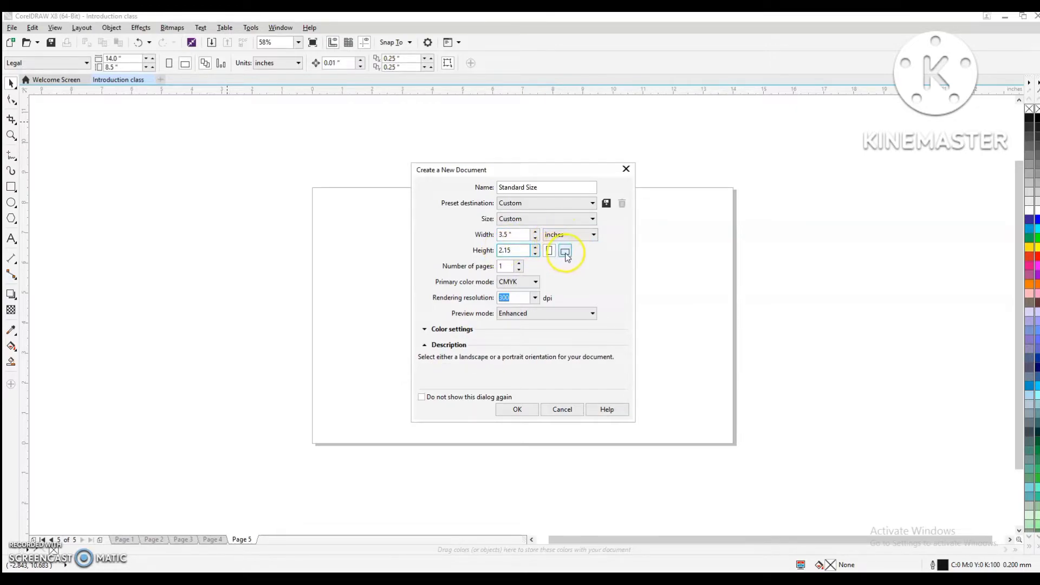
pyautogui.click(565, 253)
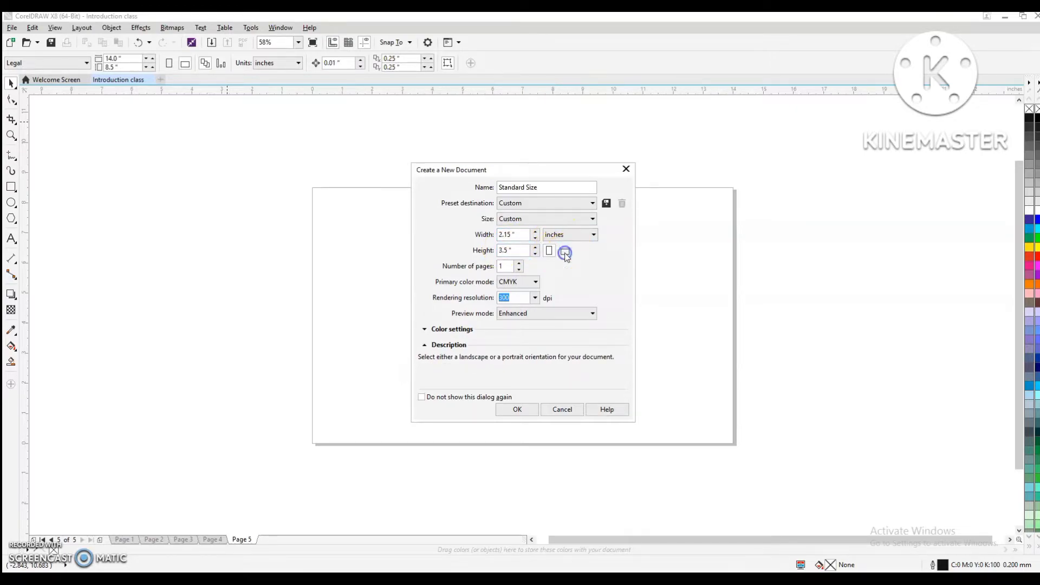
pyautogui.click(564, 252)
# - Set the number of pages to 4 and create the "Standard Size" document
pyautogui.click(519, 263)
pyautogui.click(519, 263)
pyautogui.click(519, 263)
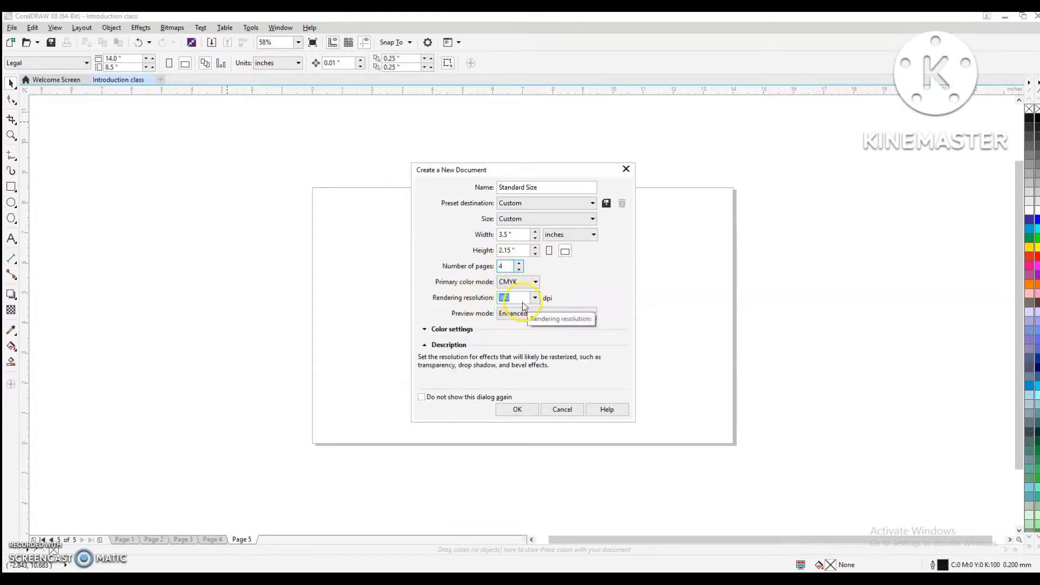
pyautogui.click(517, 410)
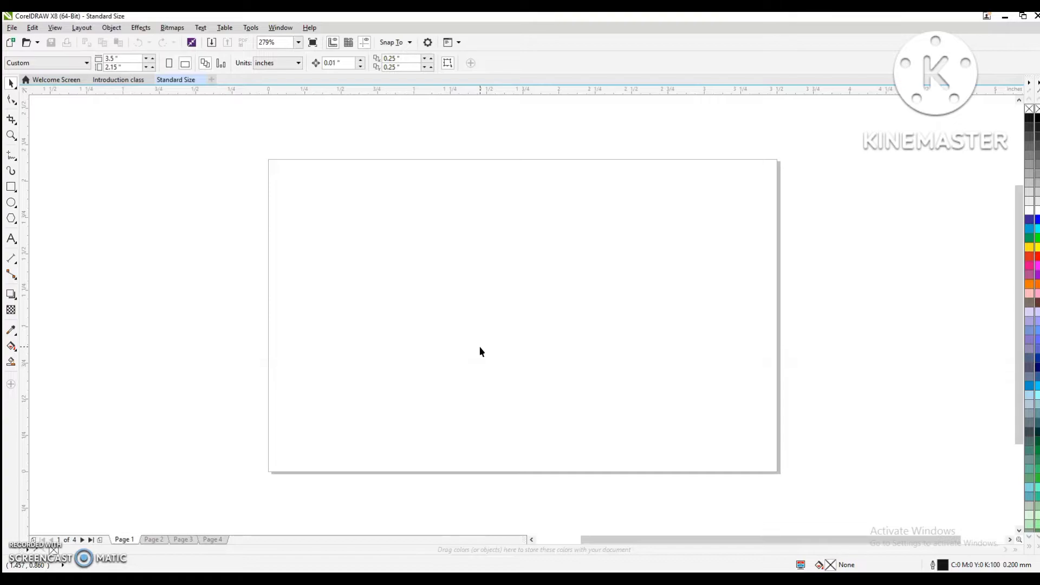
# - Save the 3.5 by 2.15 inch new-document settings as preset destination "Business Card" and create a document from them
pyautogui.click(455, 265)
pyautogui.click(11, 28)
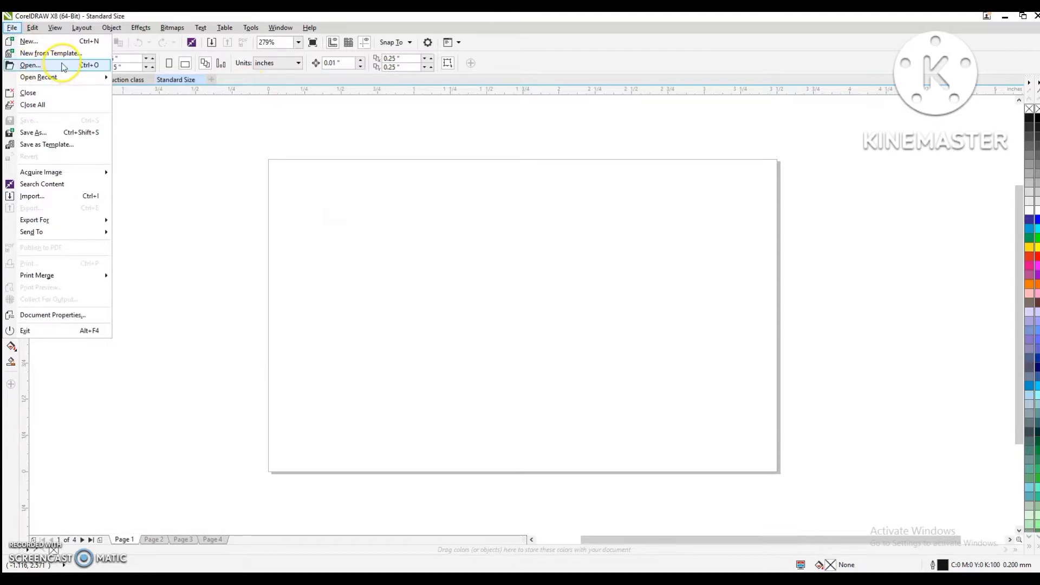
pyautogui.click(30, 41)
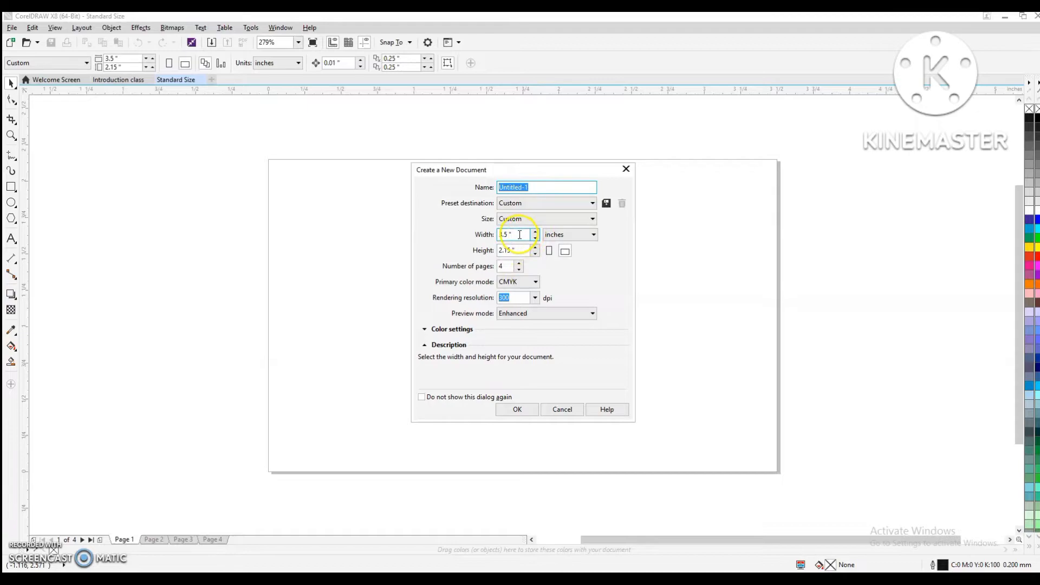
pyautogui.click(528, 203)
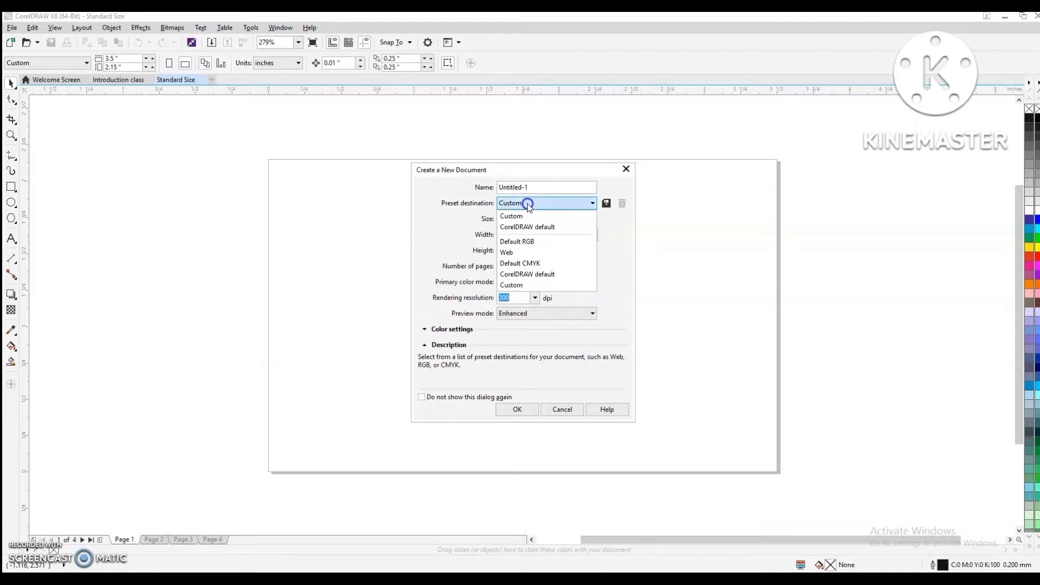
pyautogui.click(520, 204)
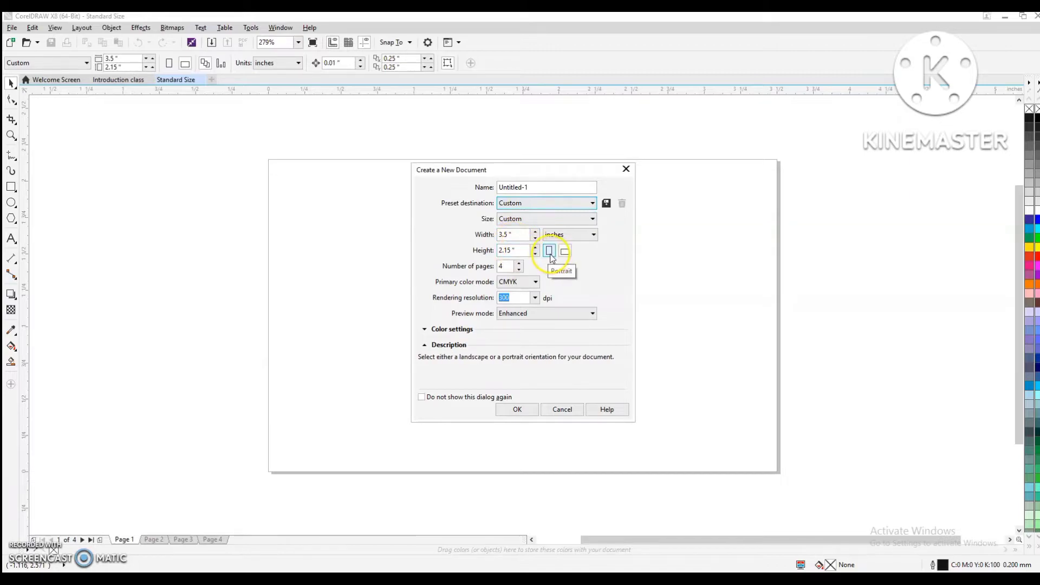
pyautogui.click(607, 205)
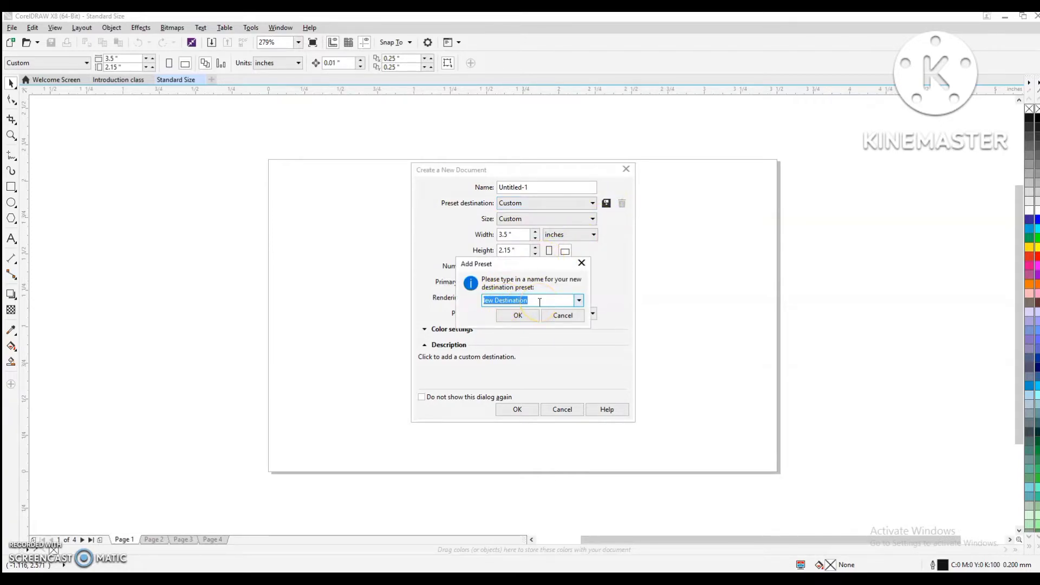
pyautogui.write('Business Card')
pyautogui.click(518, 316)
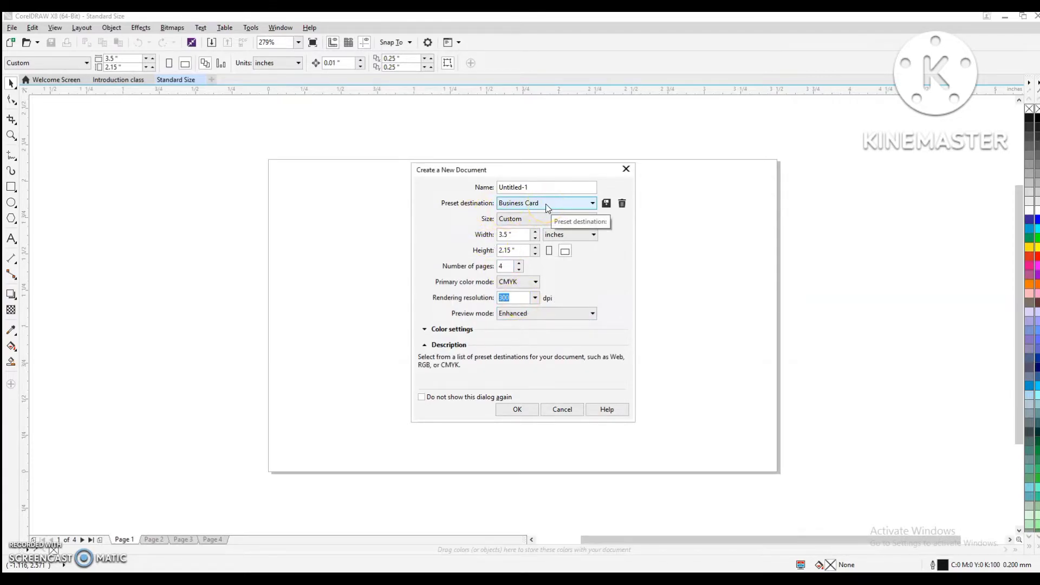
pyautogui.click(524, 410)
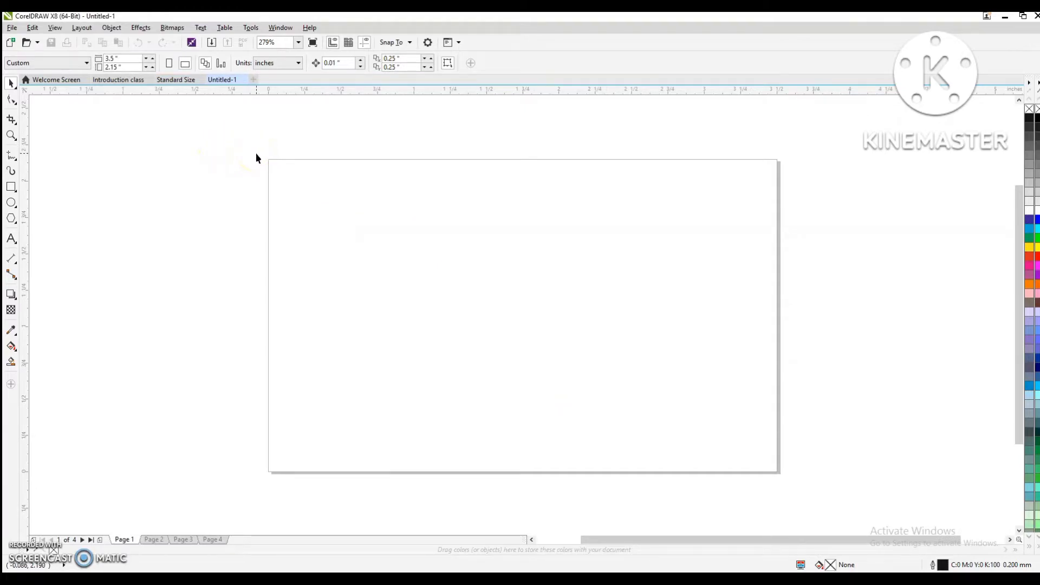
# - Create another new document using the "Business Card" preset destination
pyautogui.hotkey('ctrl', 'n')
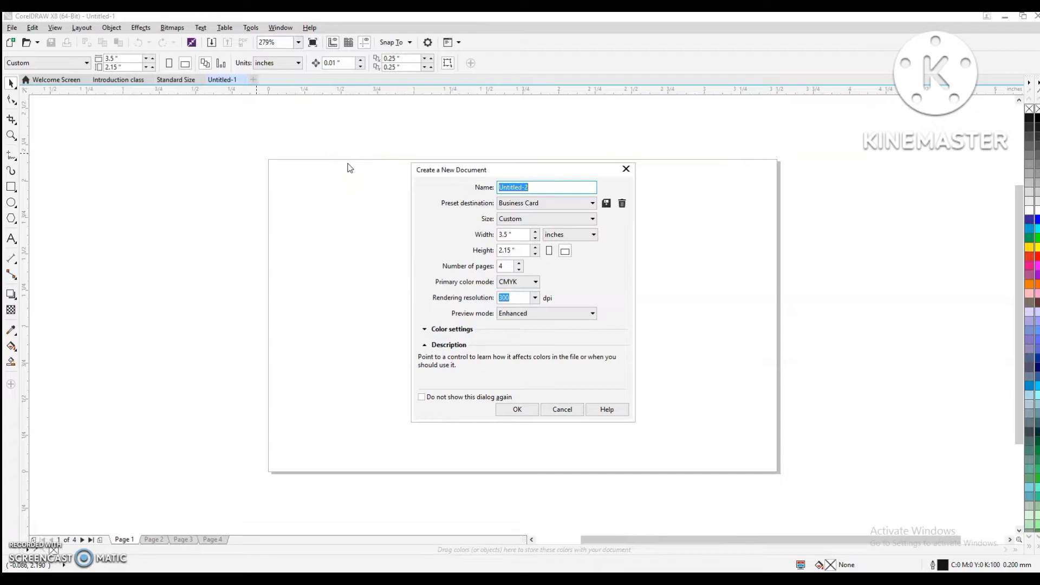
pyautogui.click(509, 204)
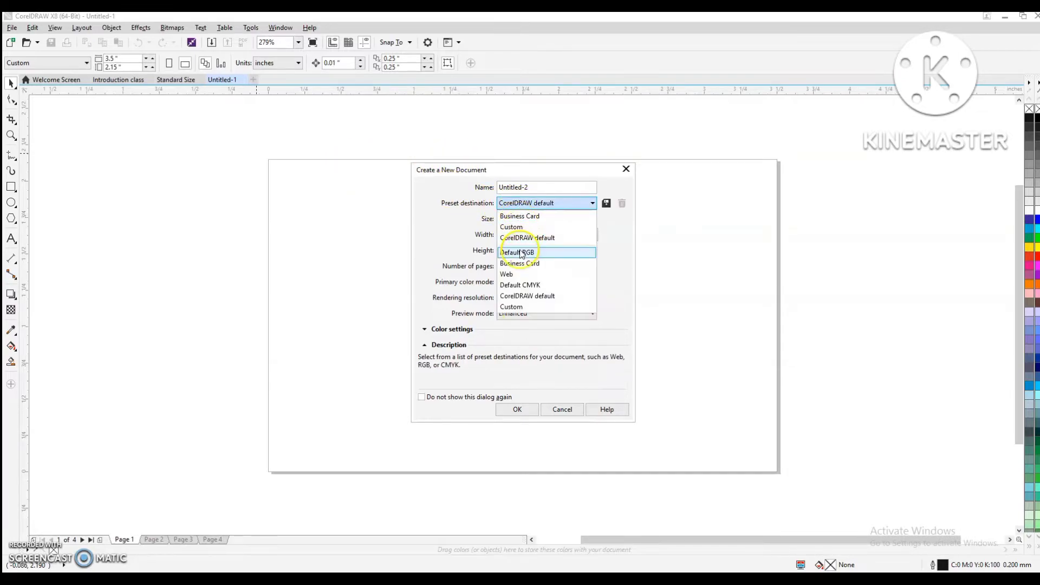
pyautogui.click(519, 217)
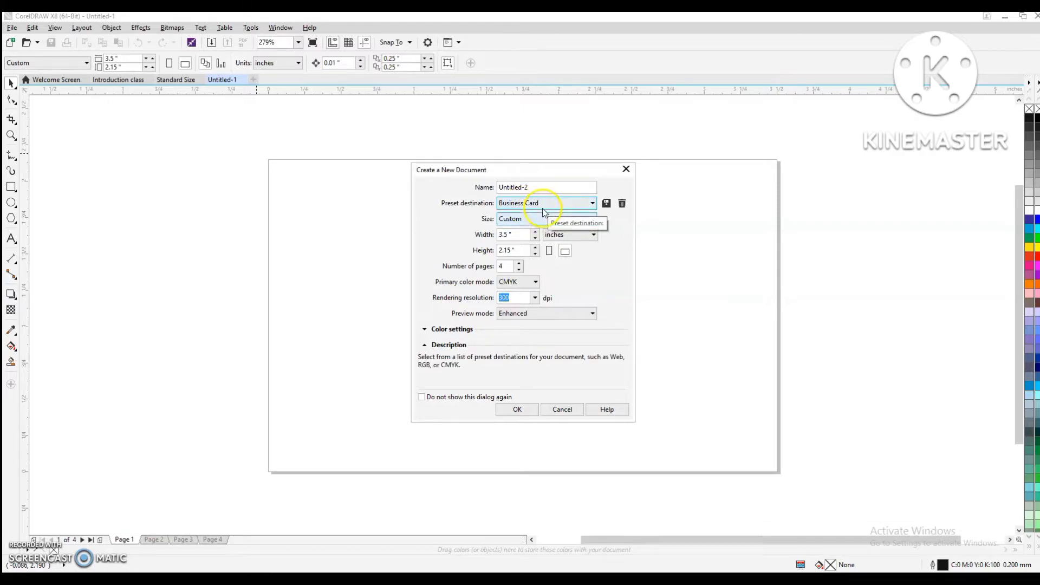
pyautogui.click(515, 409)
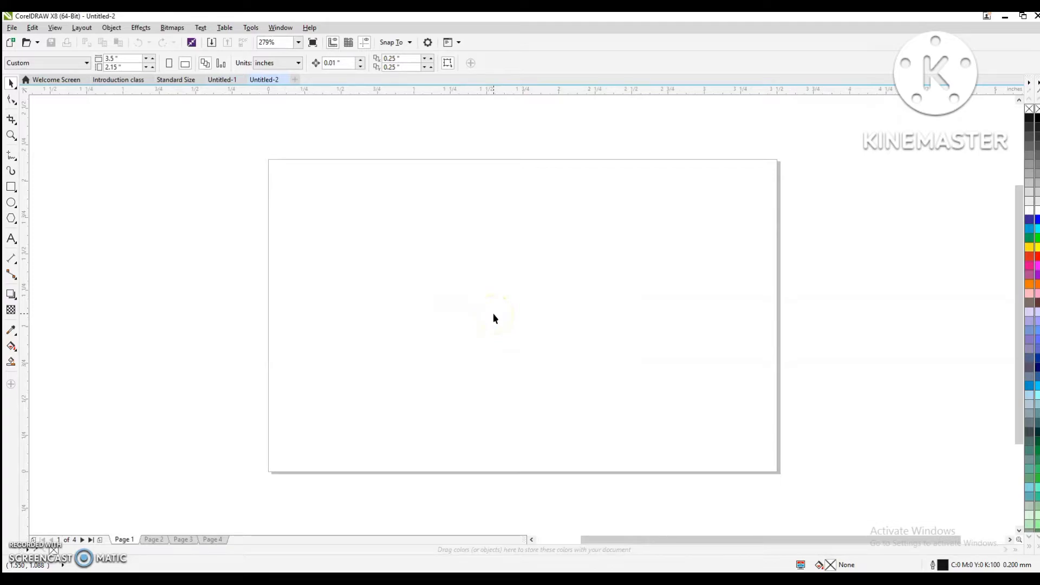
# - Look through the open documents from "Introduction class" to Untitled-2, ending on Untitled-1
pyautogui.click(123, 82)
pyautogui.click(173, 81)
pyautogui.click(217, 80)
pyautogui.click(259, 82)
pyautogui.click(230, 80)
pyautogui.click(261, 81)
pyautogui.click(231, 81)
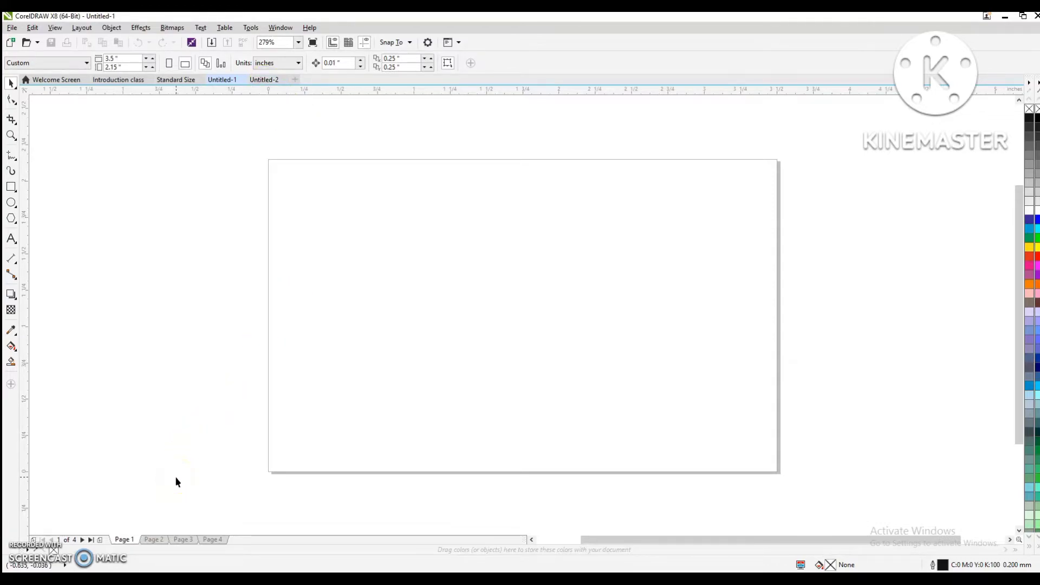
# - Examine the file formats available for opening a drawing, and close the dialog without opening anything
pyautogui.click(12, 28)
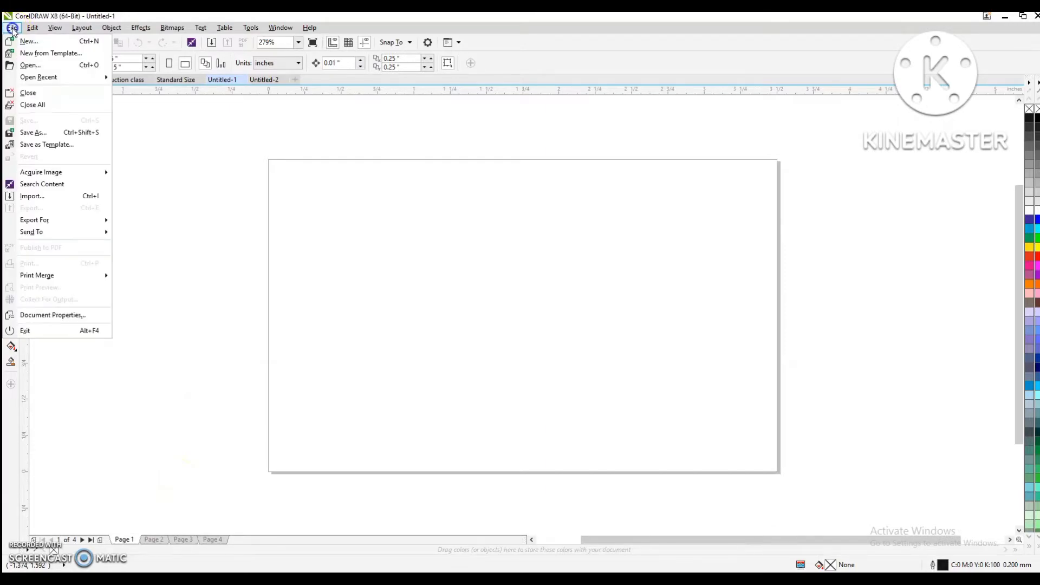
pyautogui.click(37, 65)
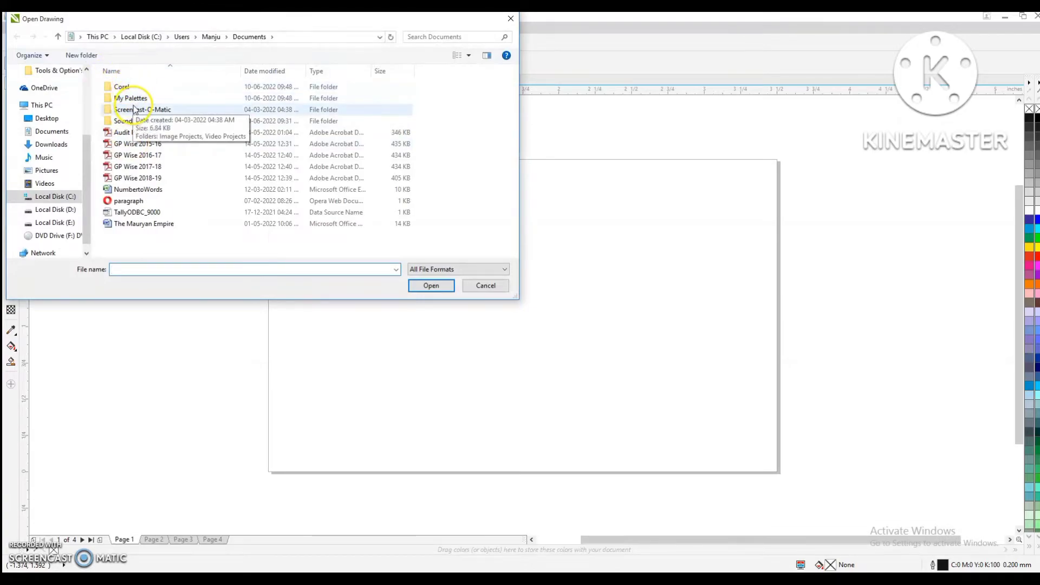
pyautogui.click(487, 269)
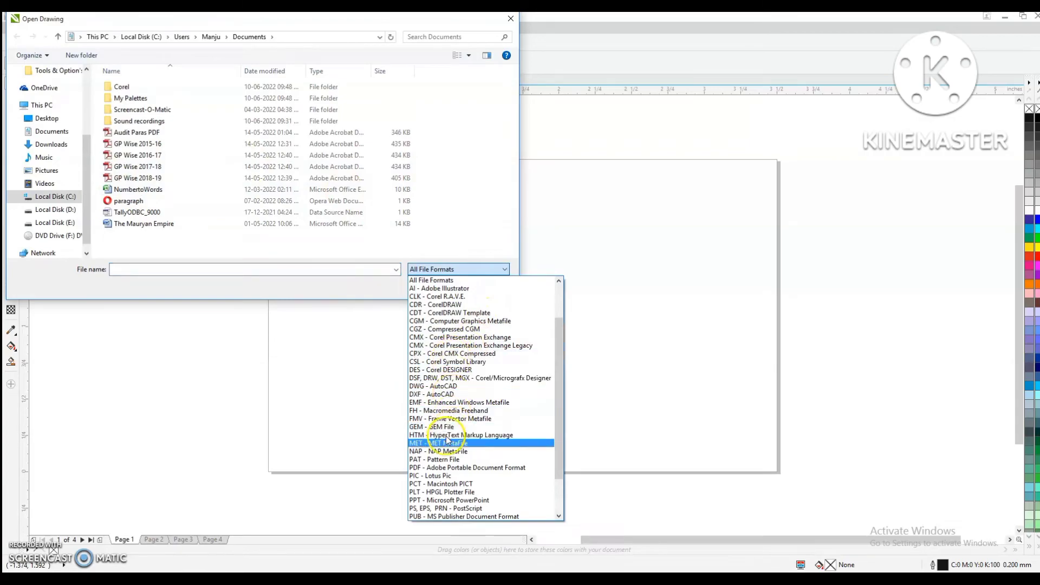
pyautogui.scroll(-2, 450, 444)
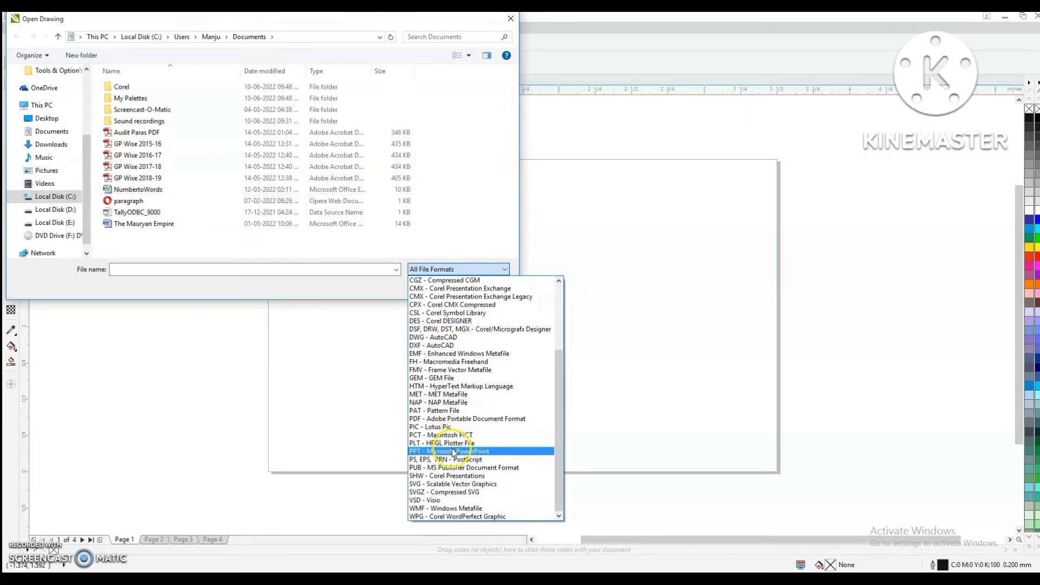
pyautogui.scroll(3, 453, 452)
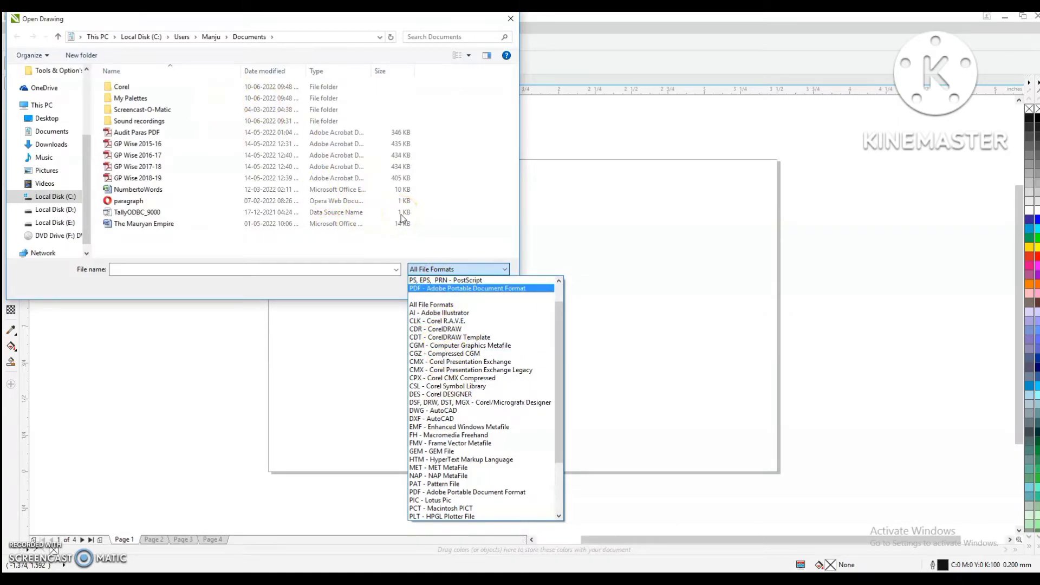
pyautogui.click(547, 226)
pyautogui.click(481, 281)
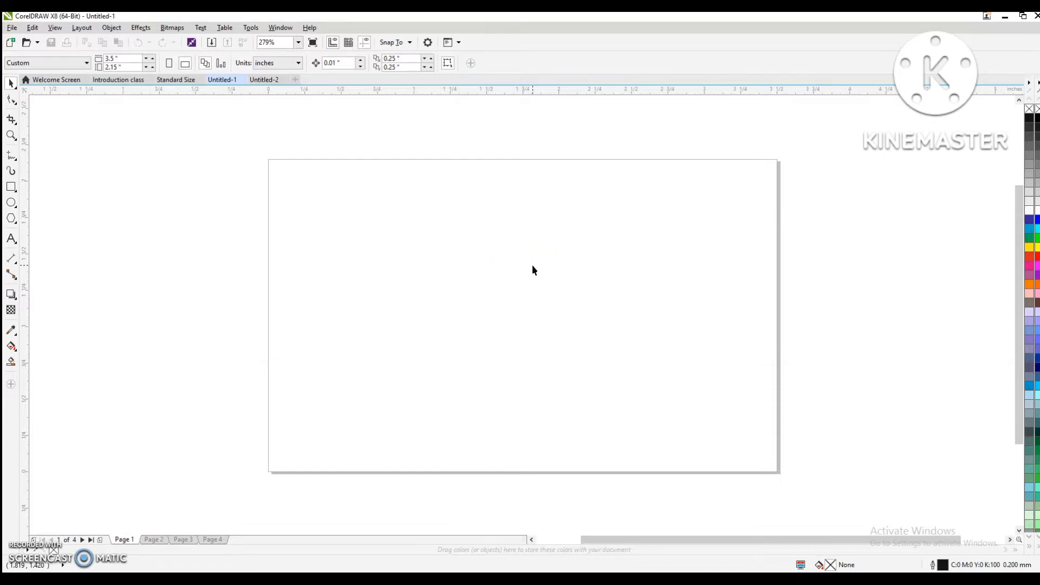
# - Import the Flower1 picture from the Saved Pictures folder into the Untitled-1 document
pyautogui.click(15, 28)
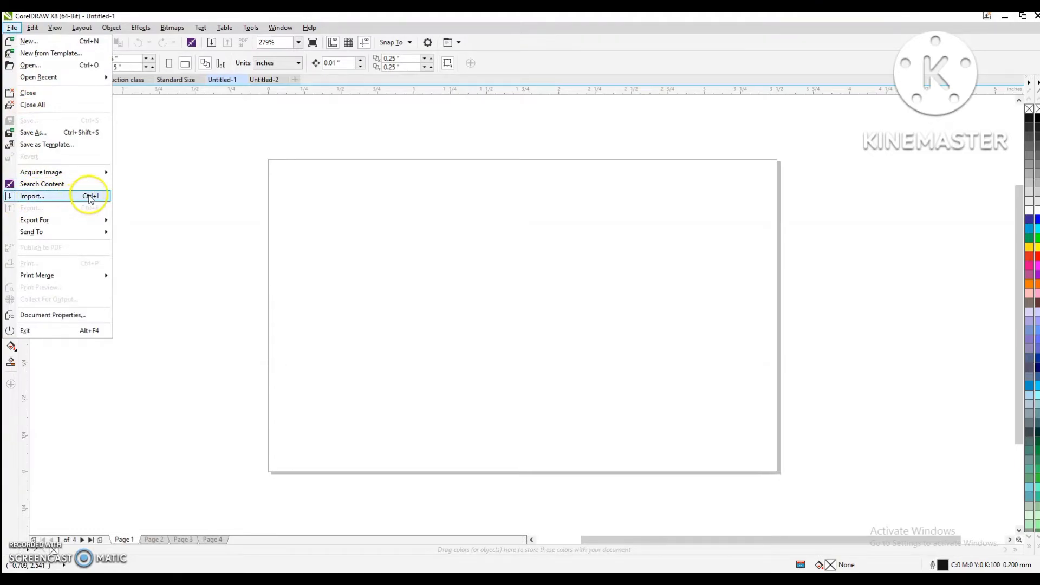
pyautogui.click(66, 197)
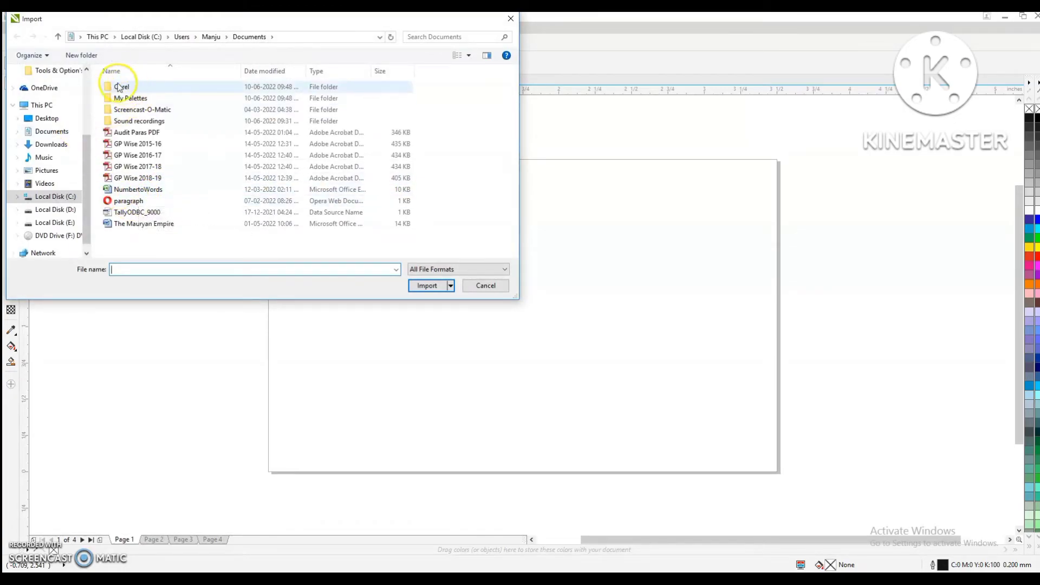
pyautogui.click(54, 173)
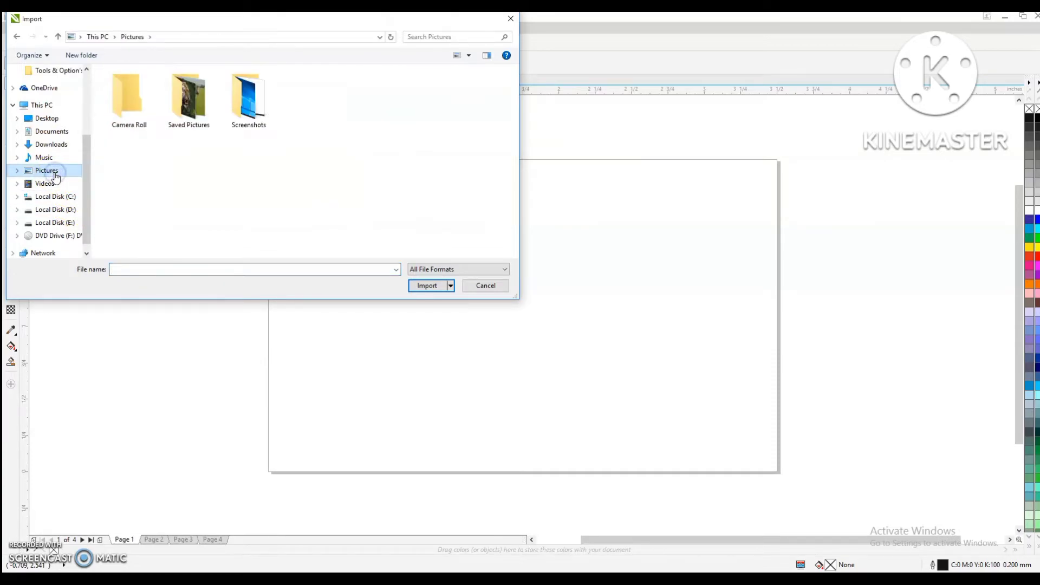
pyautogui.doubleClick(191, 101)
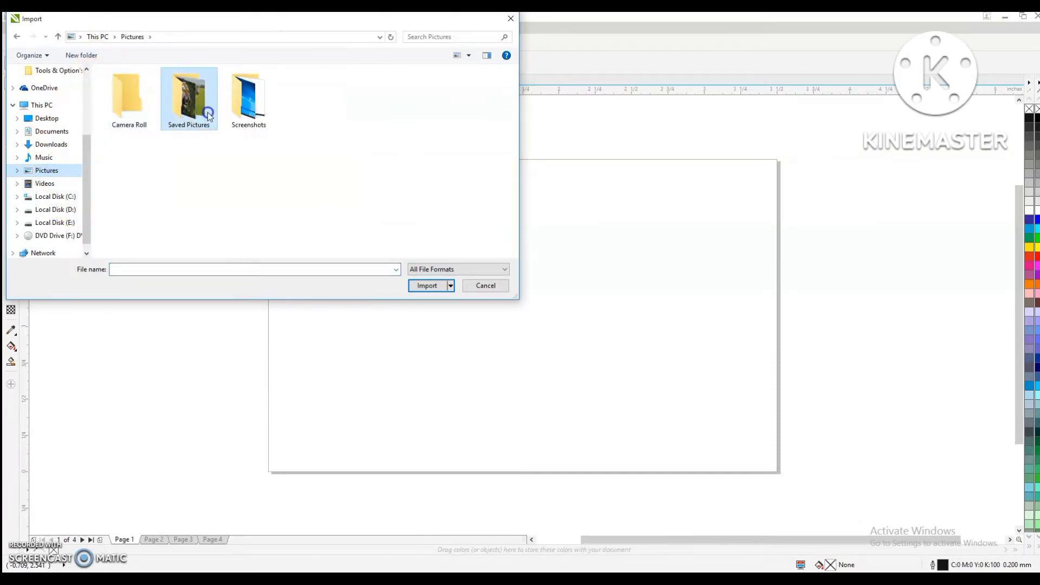
pyautogui.click(189, 99)
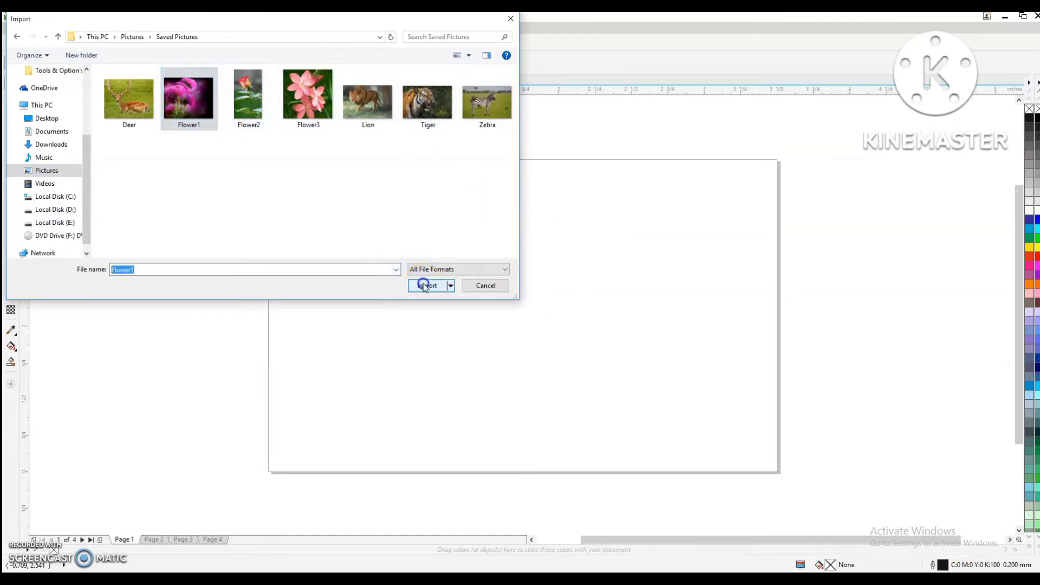
pyautogui.click(425, 285)
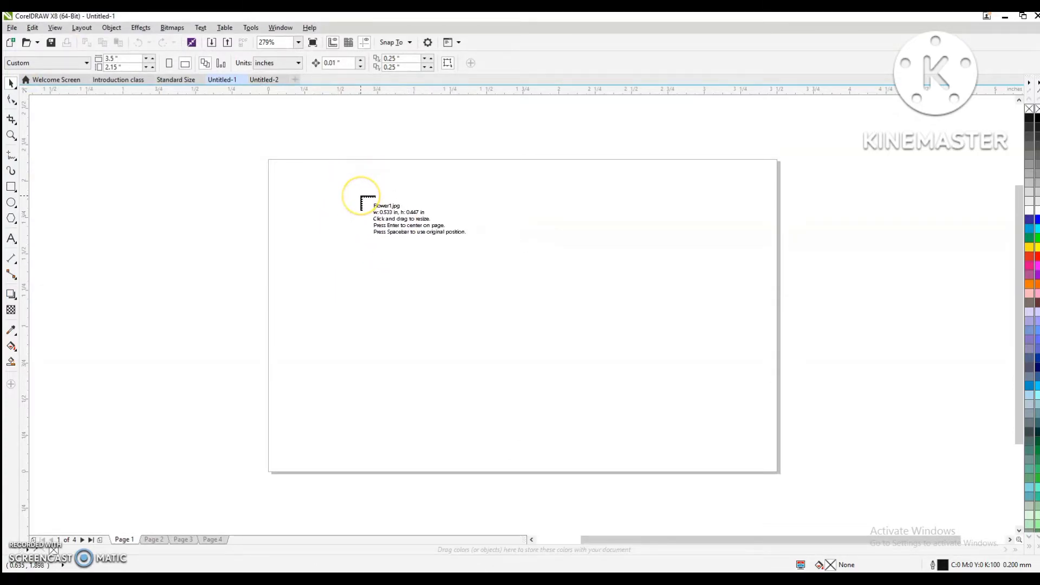
# - Place the flower picture in the upper-left part of page 1 at about 0.77 by 0.64 inches and deselect it
pyautogui.click(361, 188)
pyautogui.moveTo(361, 188); pyautogui.dragTo(473, 290)
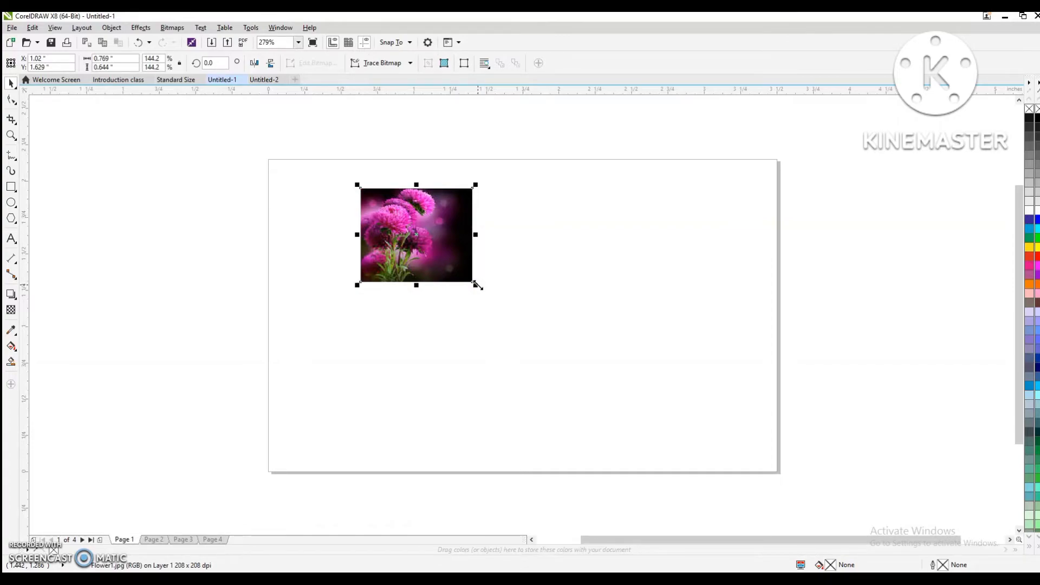
pyautogui.click(542, 281)
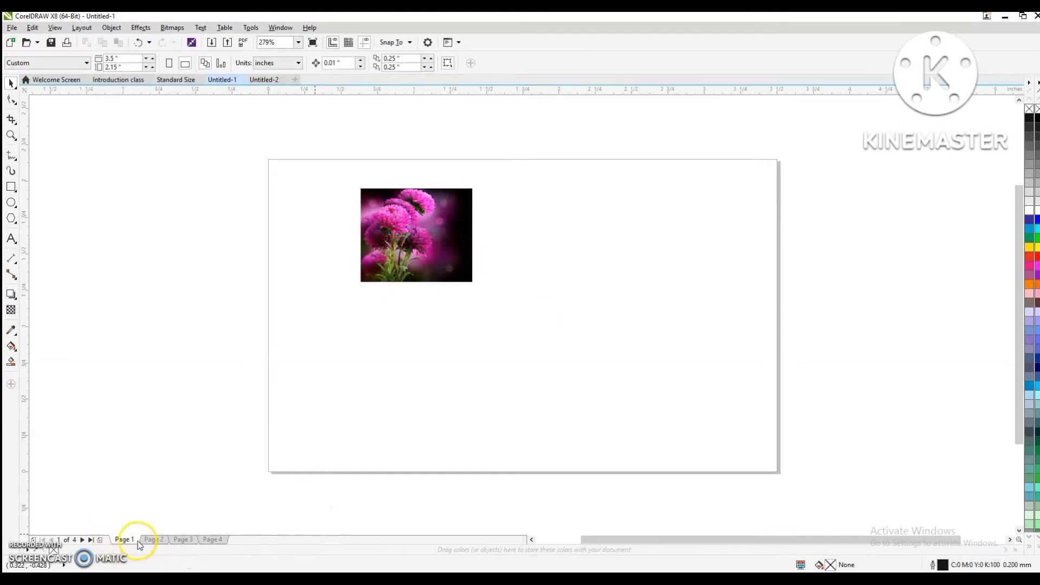
# - Look through pages 1 to 4 of the document to compare their contents, ending on page 1
pyautogui.click(154, 540)
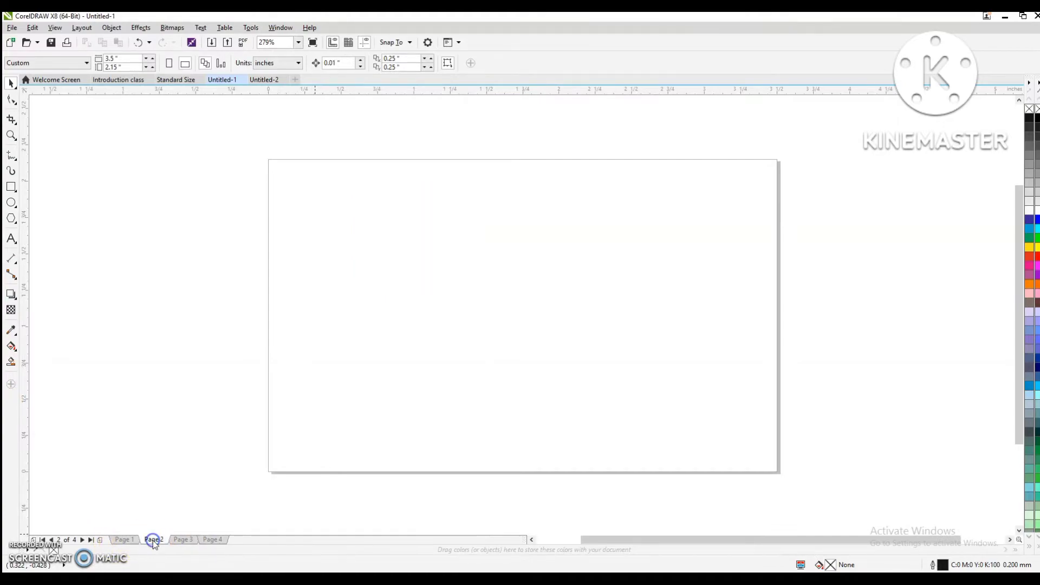
pyautogui.click(211, 540)
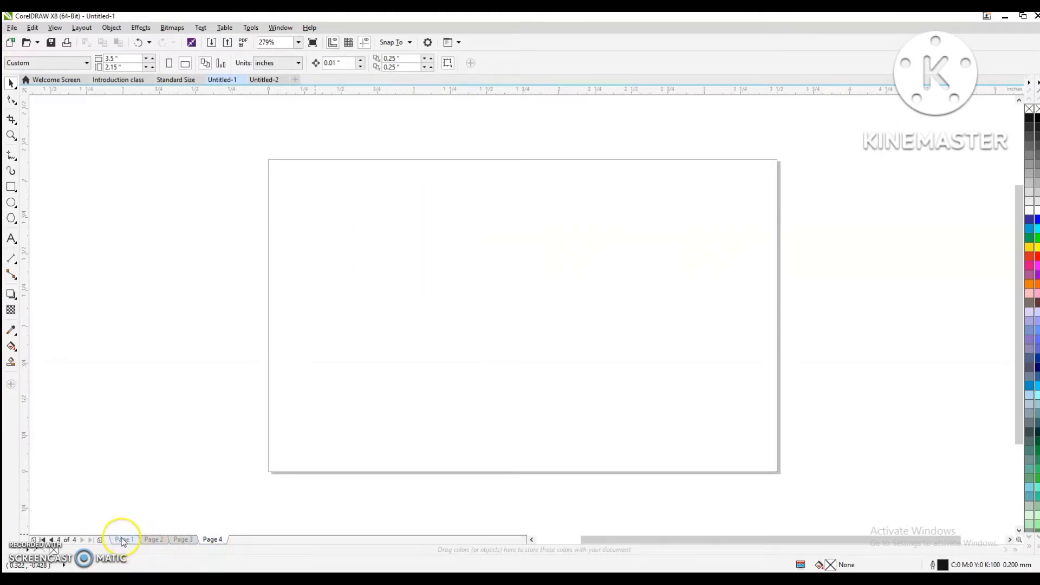
pyautogui.click(126, 540)
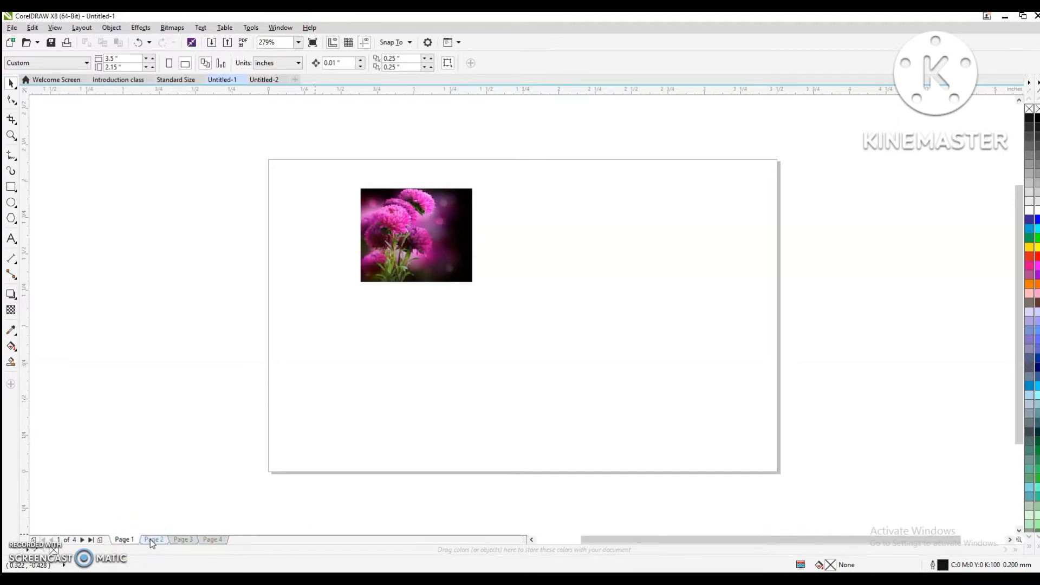
pyautogui.click(151, 538)
pyautogui.click(183, 538)
pyautogui.click(213, 539)
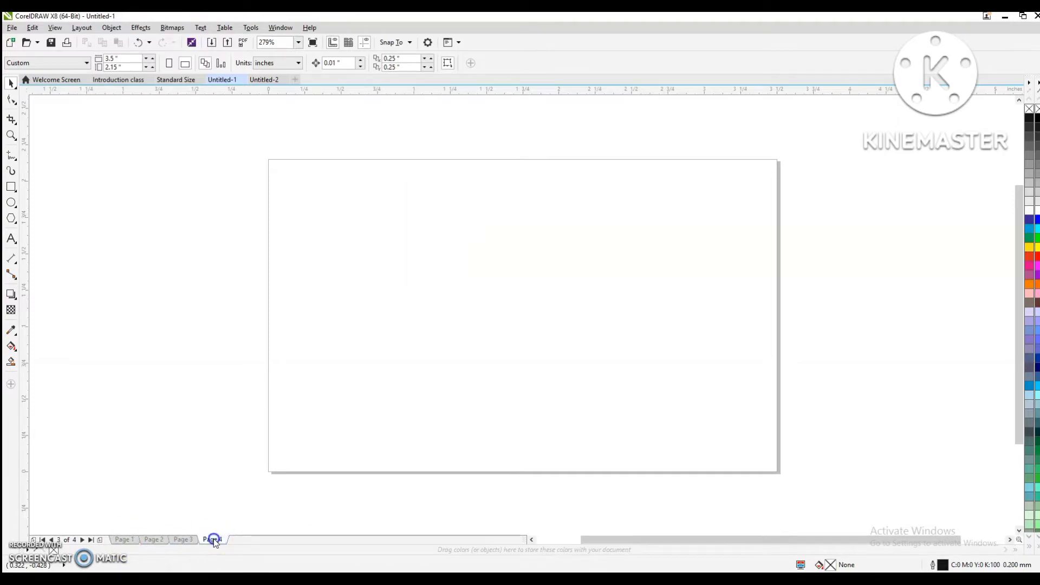
pyautogui.click(131, 540)
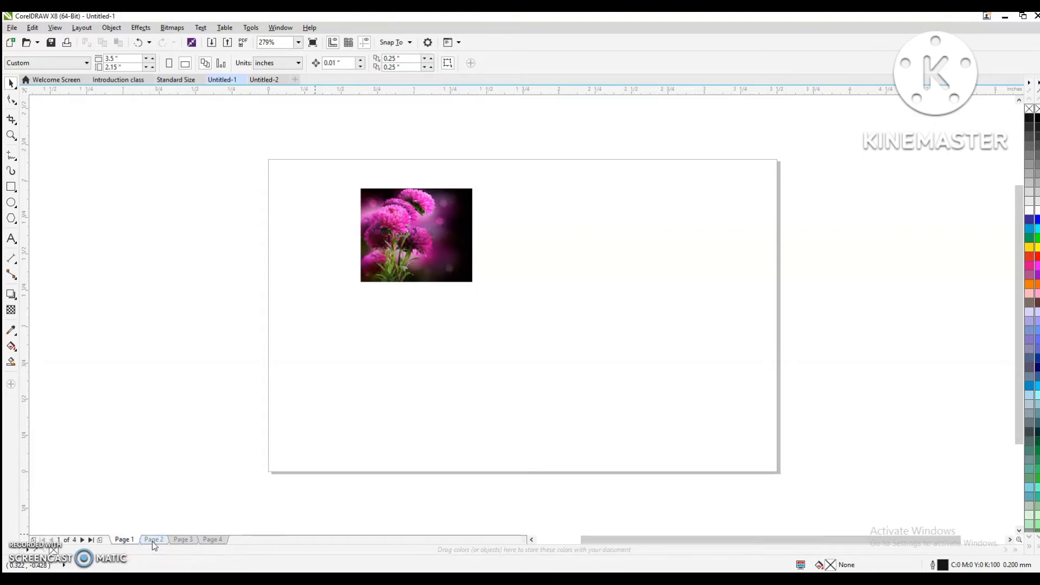
pyautogui.click(152, 540)
pyautogui.click(132, 541)
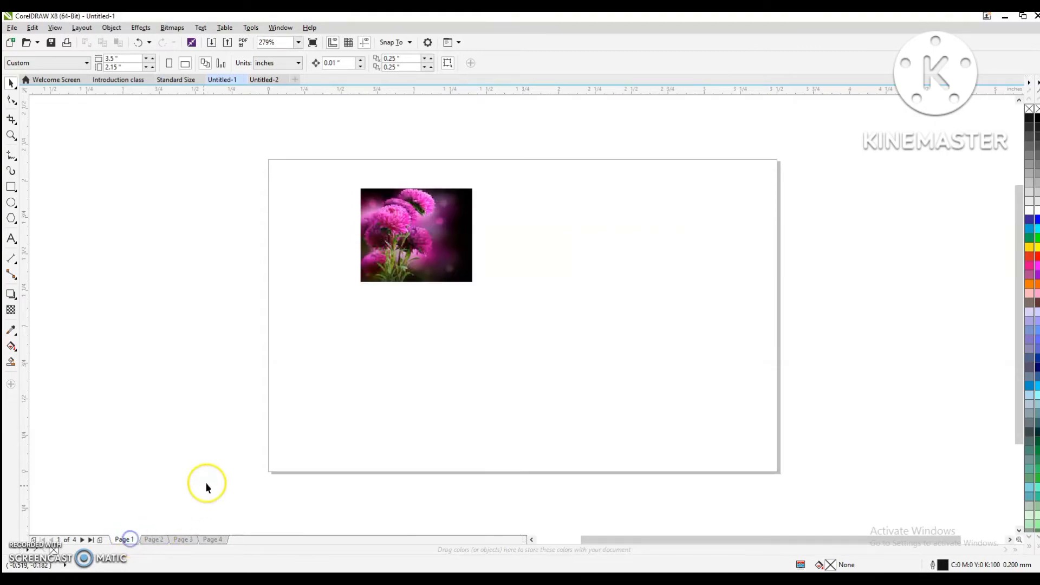
pyautogui.click(149, 541)
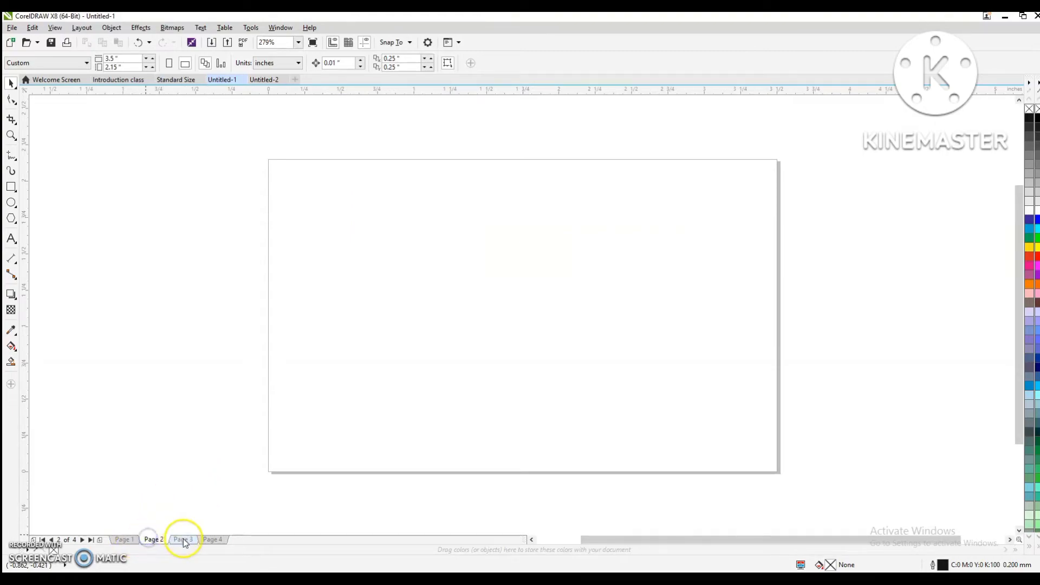
pyautogui.click(182, 540)
pyautogui.click(212, 540)
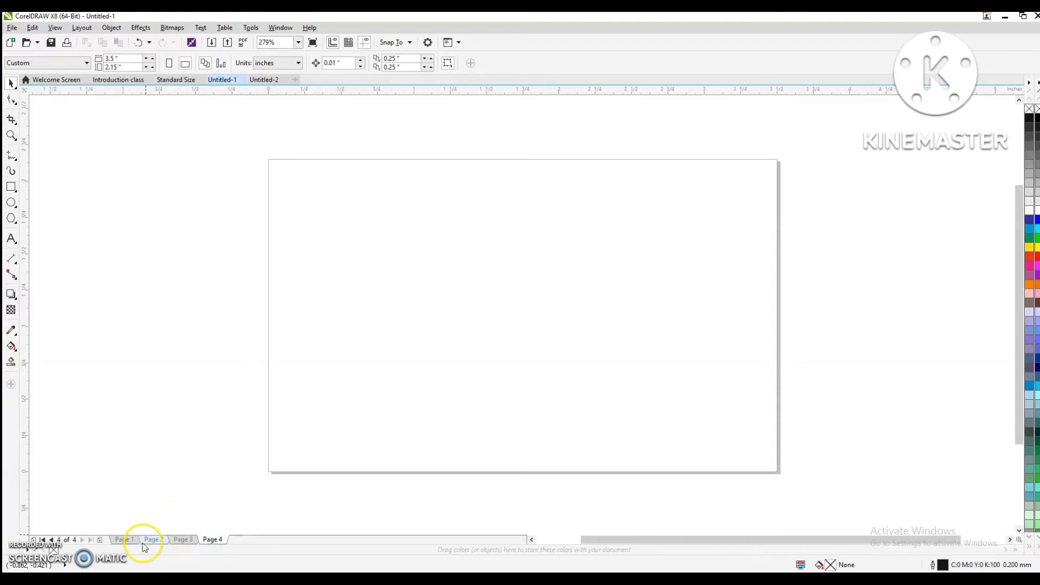
pyautogui.click(128, 540)
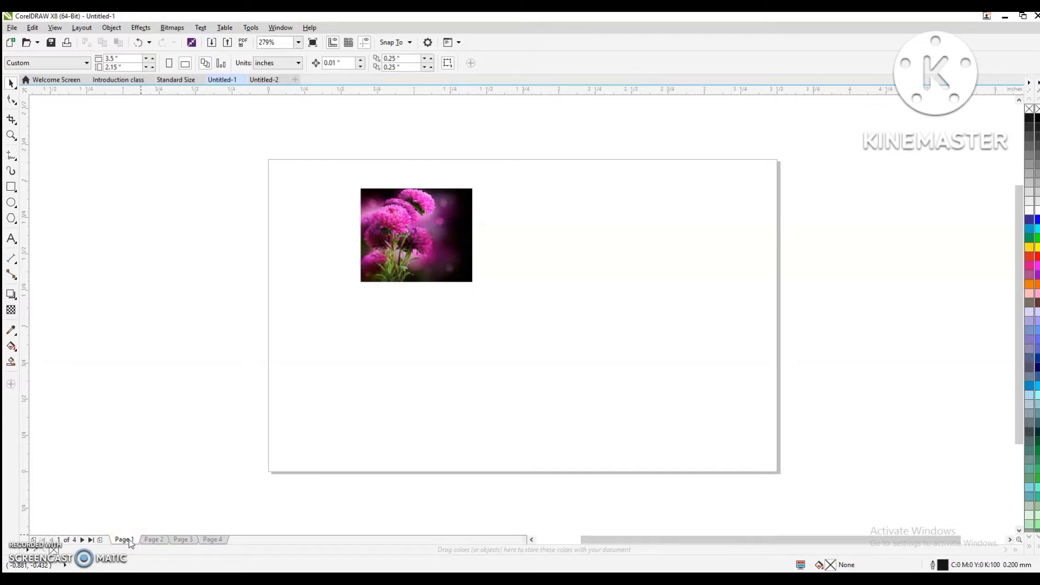
# - Rename page 1 of the document to "Flower"
pyautogui.rightClick(129, 540)
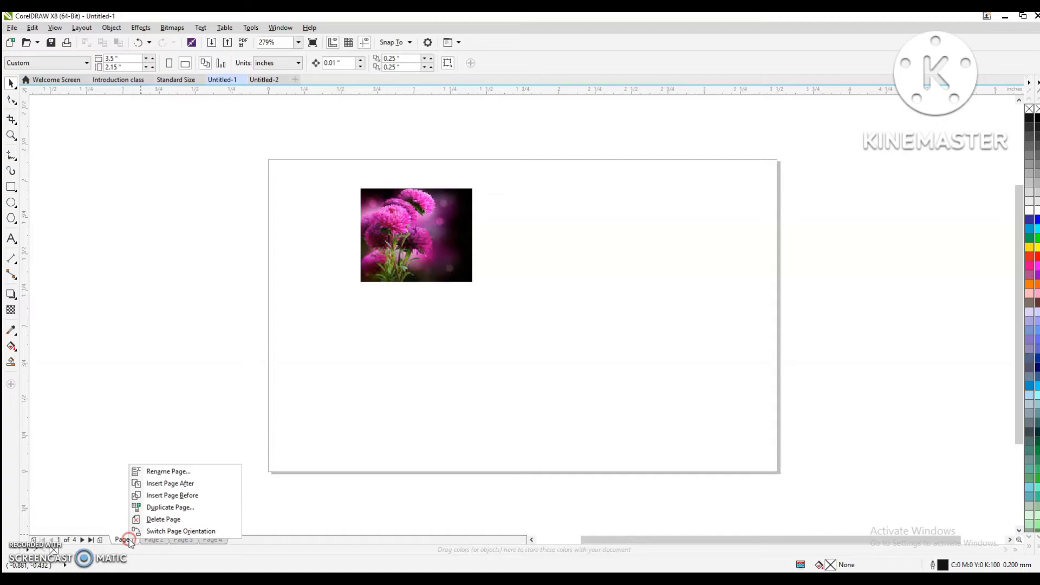
pyautogui.click(174, 472)
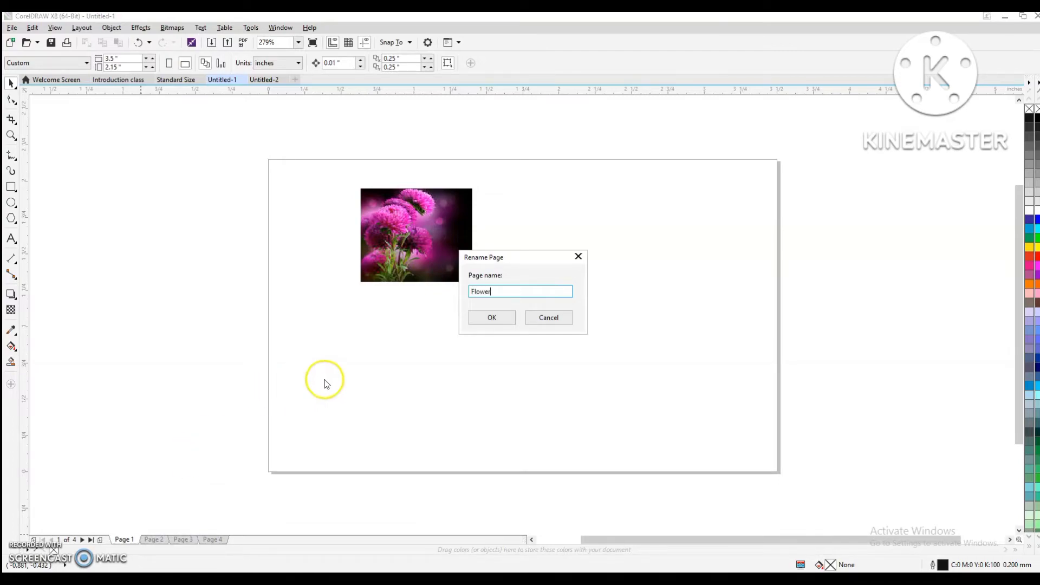
pyautogui.click(491, 317)
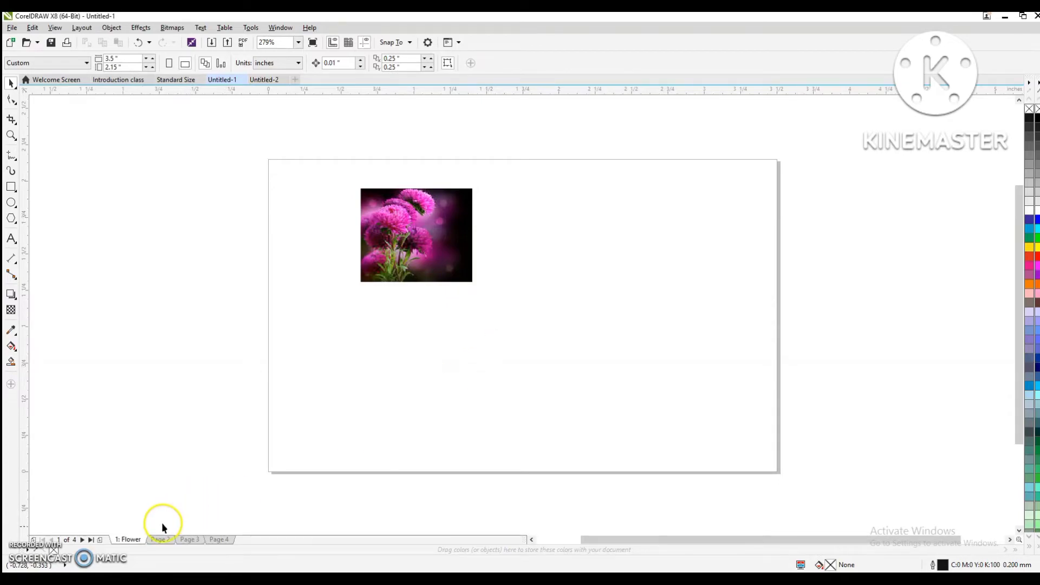
# - Insert one blank page after the Flower page and another before it, ending on the Flower page
pyautogui.rightClick(131, 540)
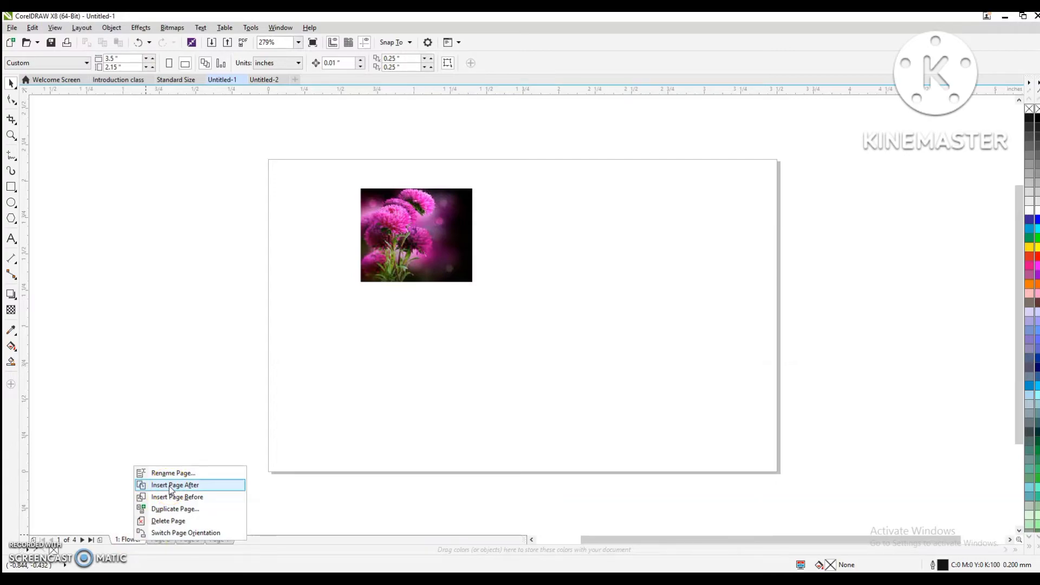
pyautogui.click(169, 485)
pyautogui.click(159, 539)
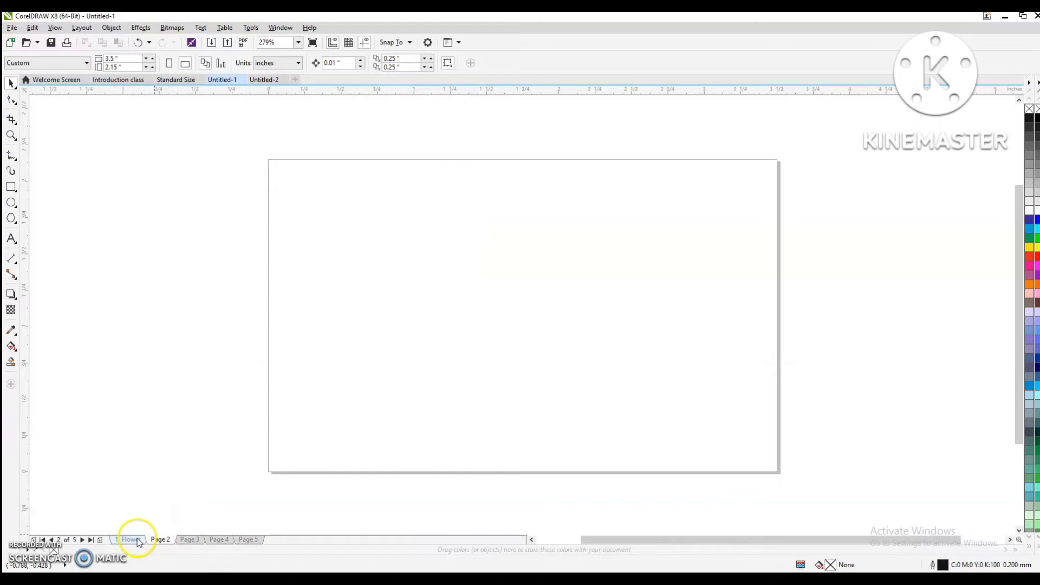
pyautogui.rightClick(137, 539)
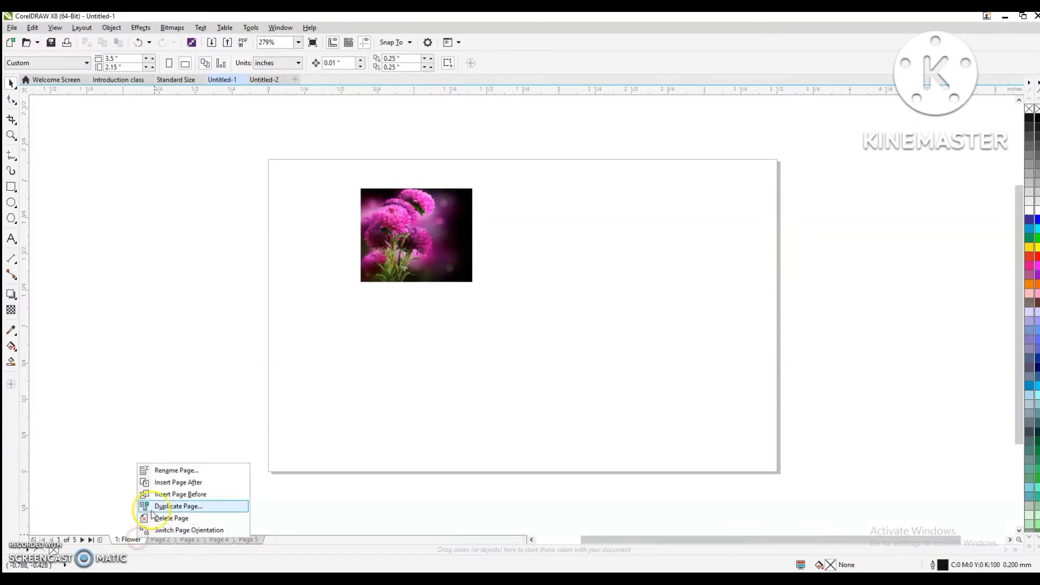
pyautogui.click(180, 494)
pyautogui.click(157, 540)
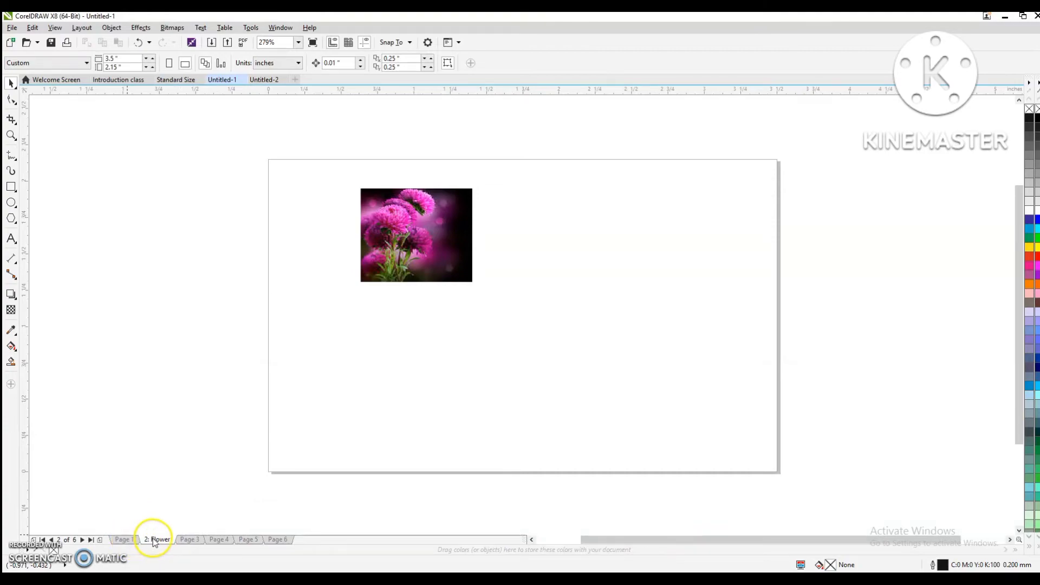
# - Duplicate the Flower page, placing the new page after it and copying the layers only
pyautogui.rightClick(154, 541)
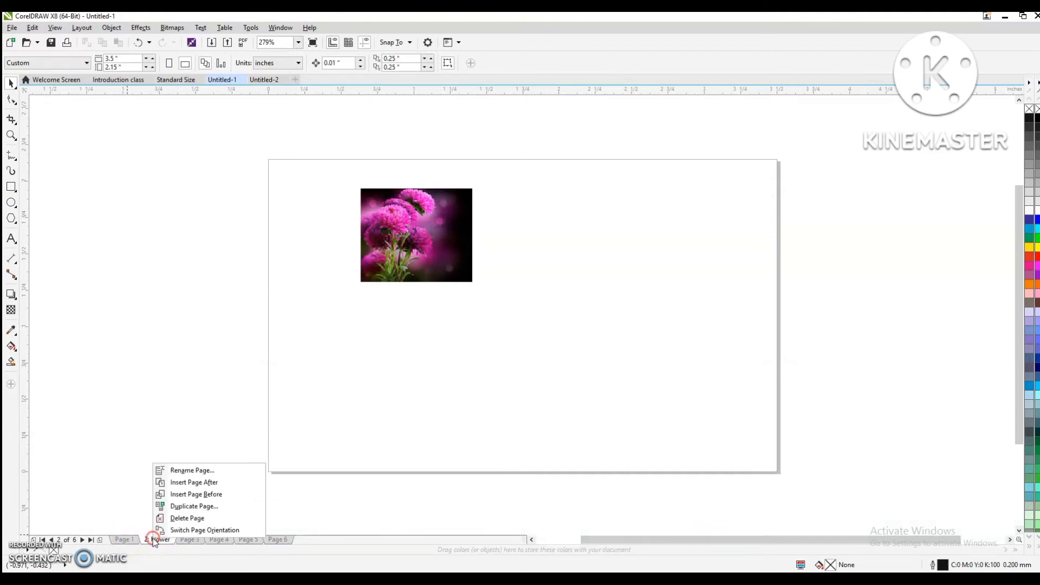
pyautogui.click(184, 507)
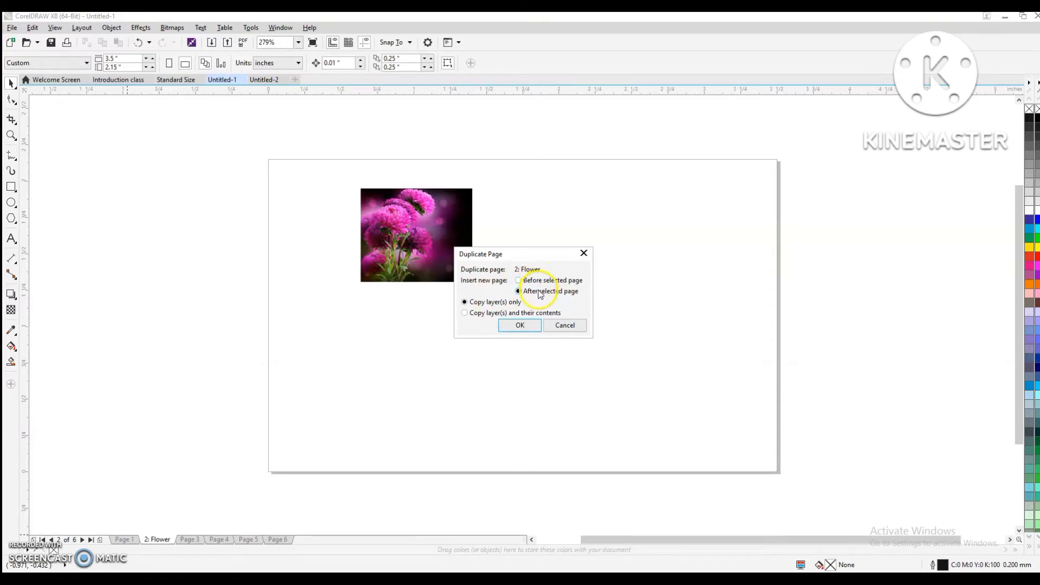
pyautogui.click(520, 325)
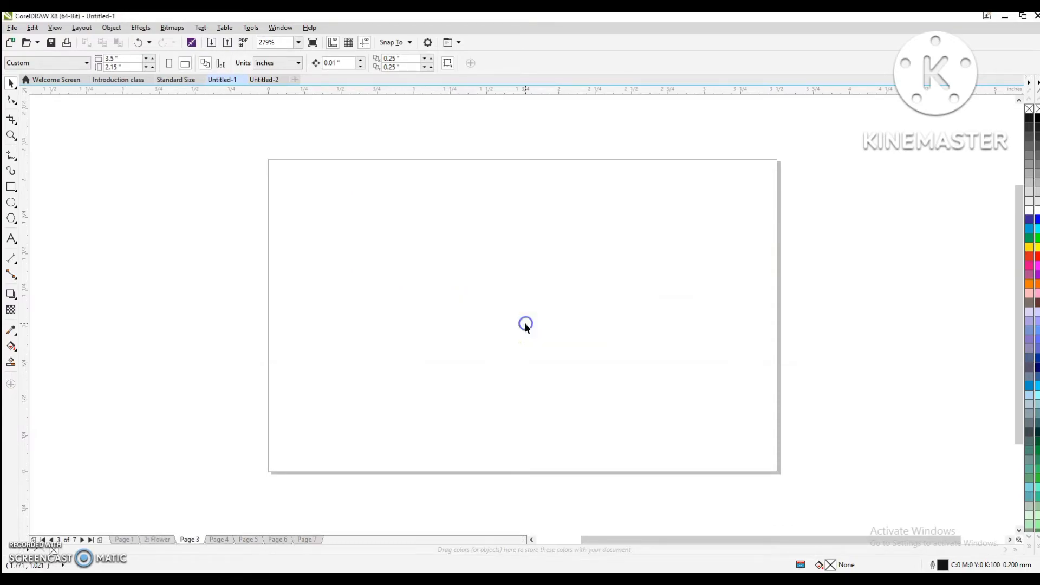
# - Delete the Flower page, which is page 3 of the document
pyautogui.rightClick(183, 539)
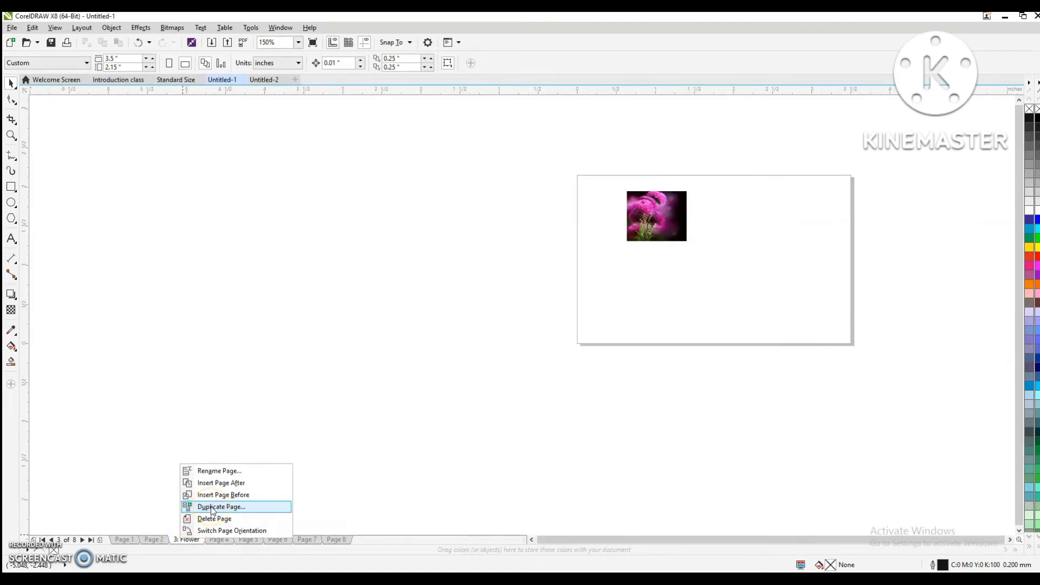
pyautogui.click(202, 519)
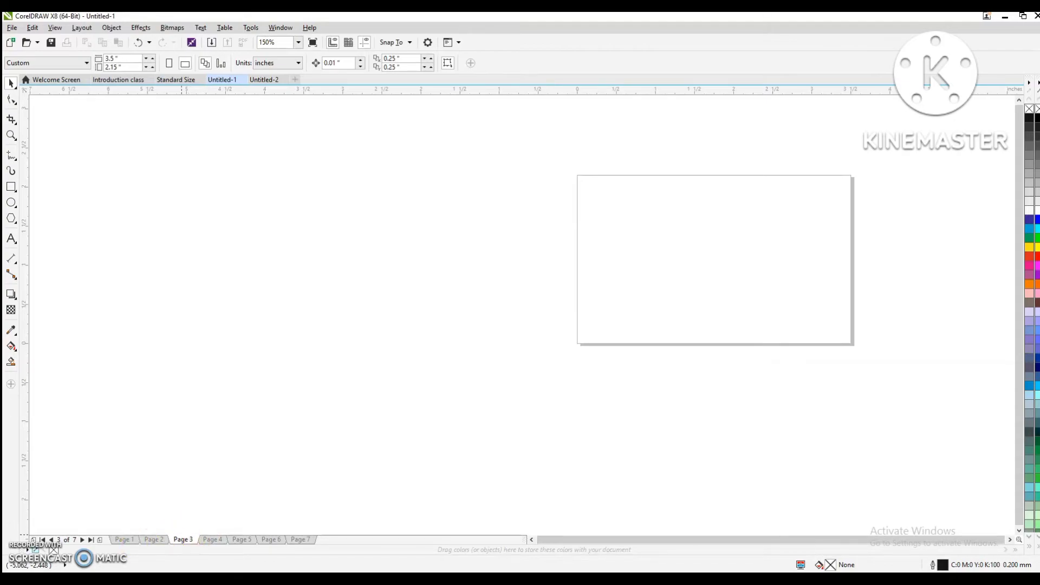
pyautogui.click(470, 342)
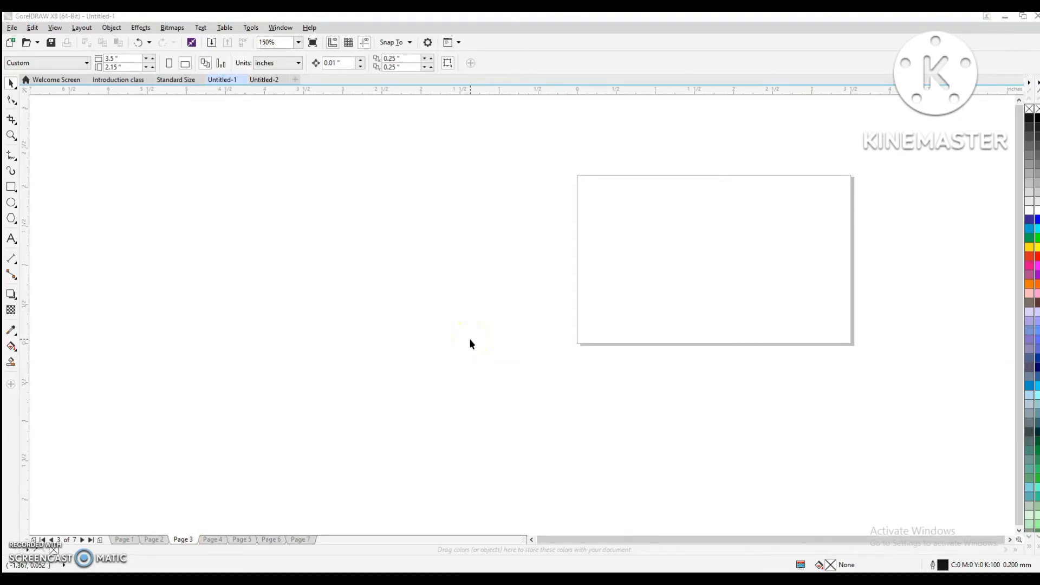
# - Delete the blank page 2 and the last page, page 6
pyautogui.click(153, 539)
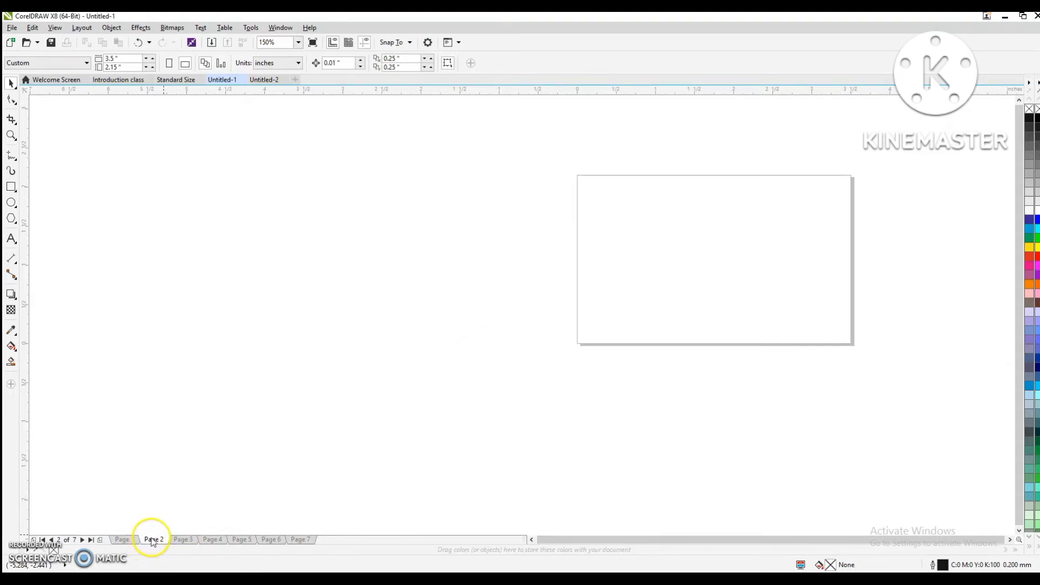
pyautogui.rightClick(153, 541)
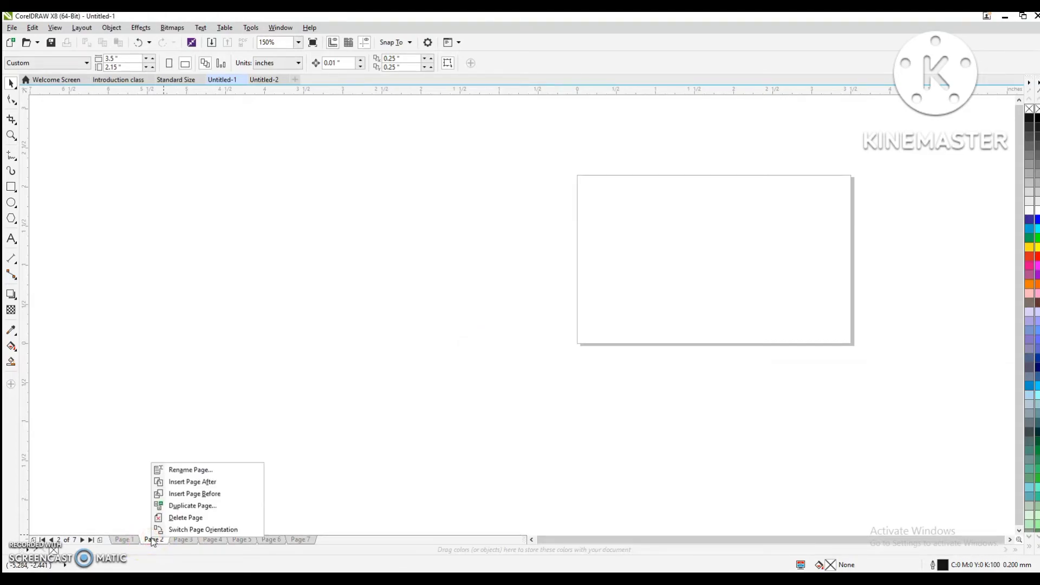
pyautogui.click(182, 517)
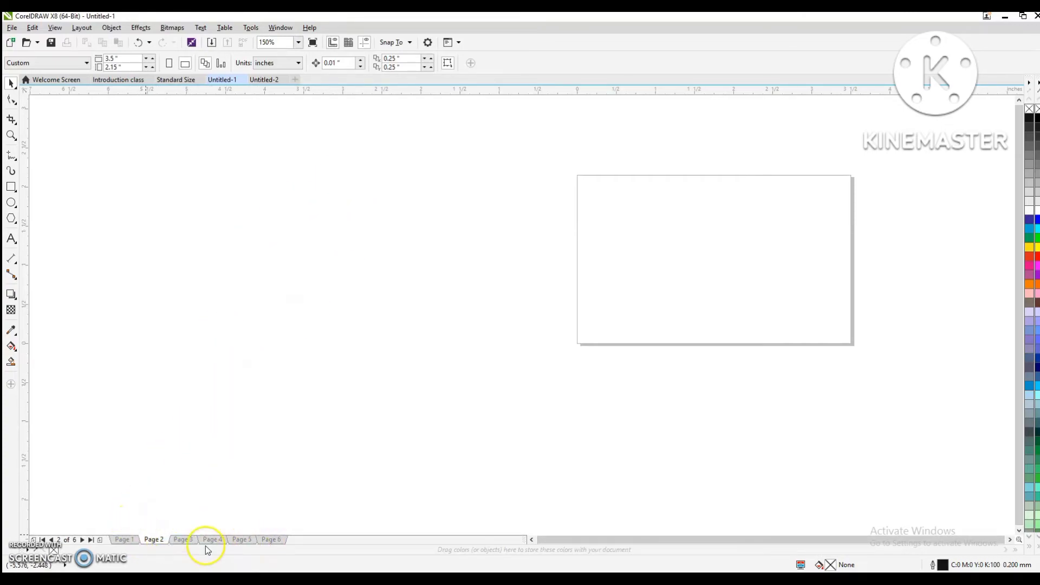
pyautogui.rightClick(271, 540)
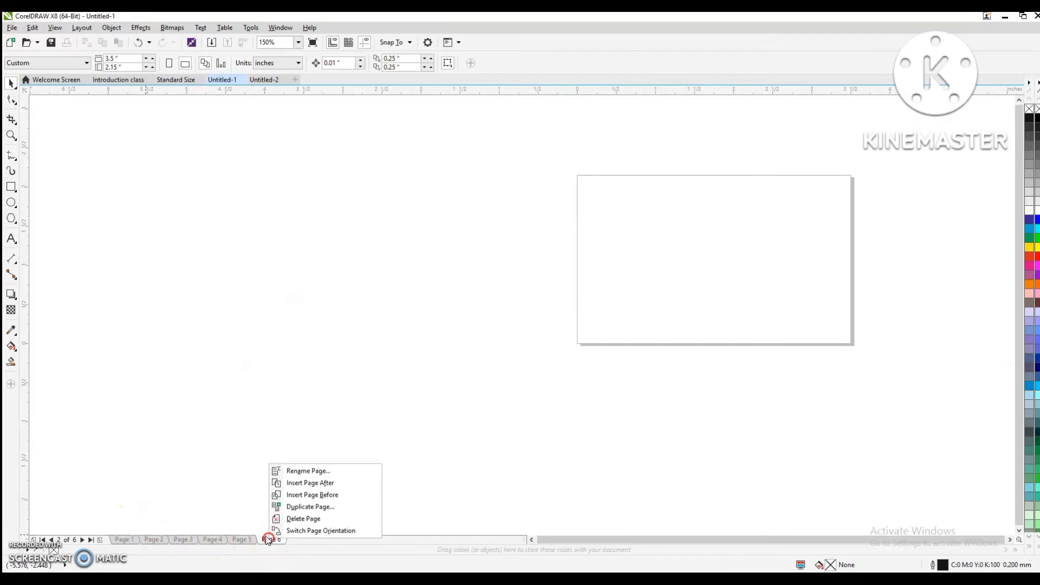
pyautogui.click(313, 520)
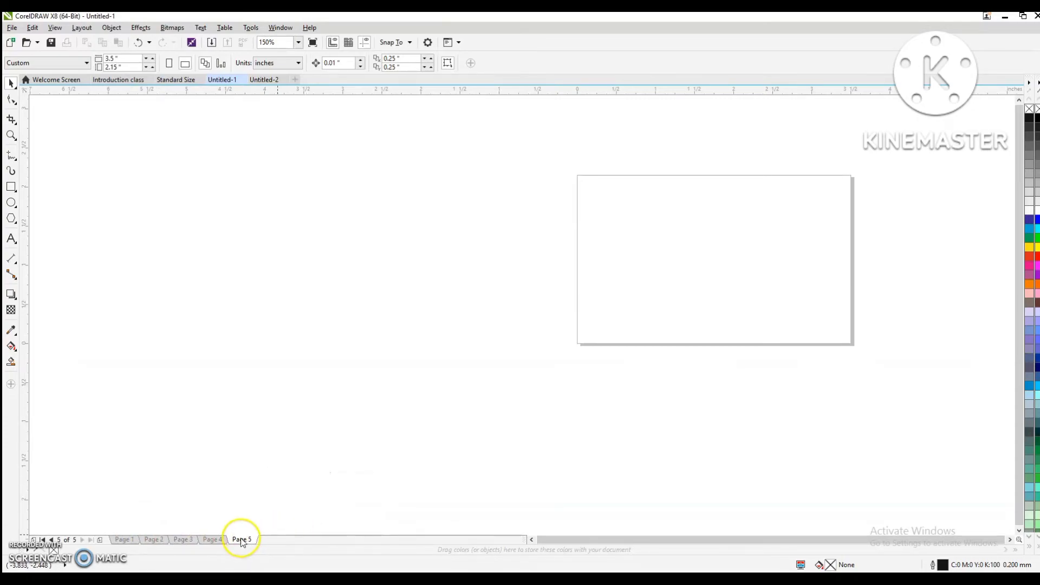
# - Switch the page orientation of page 4 and bring up the page commands for page 5
pyautogui.rightClick(222, 542)
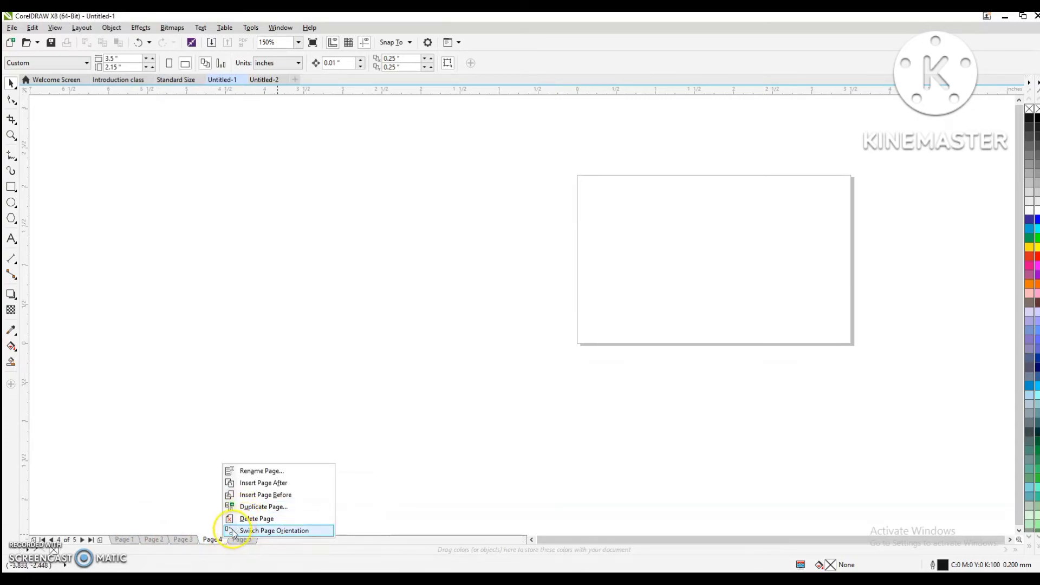
pyautogui.click(200, 504)
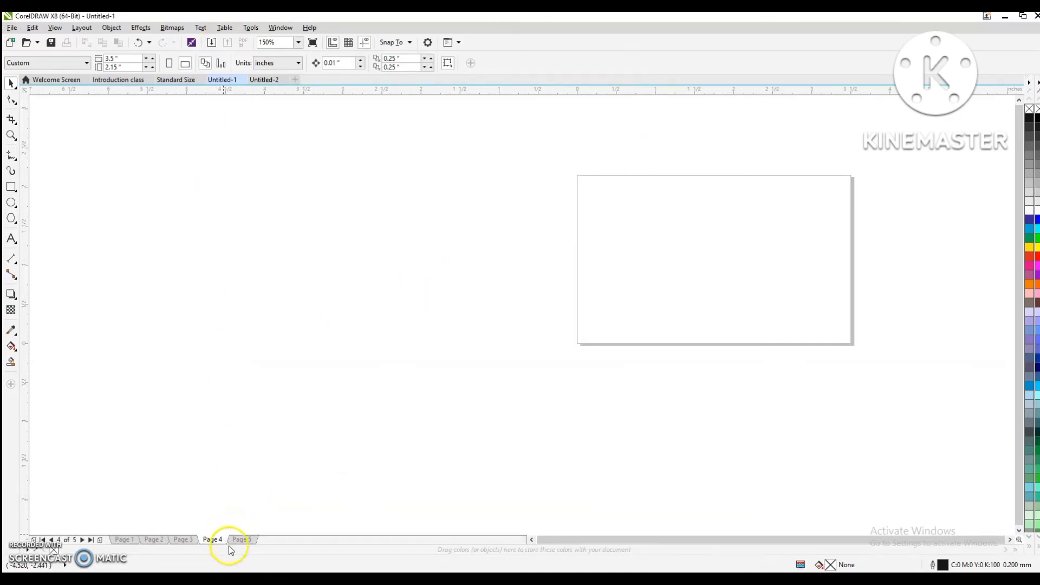
pyautogui.rightClick(210, 539)
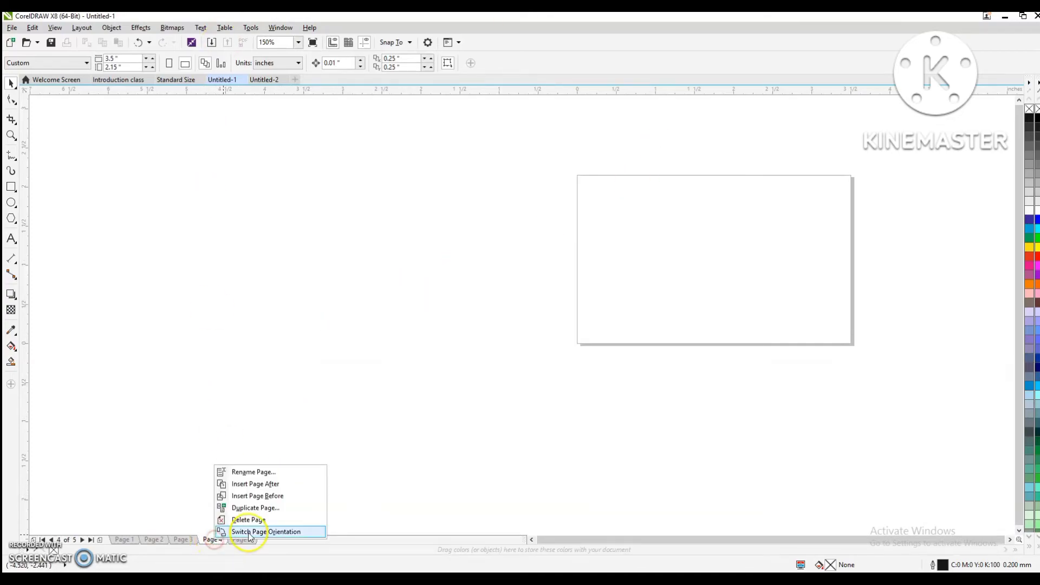
pyautogui.click(283, 533)
pyautogui.click(249, 540)
pyautogui.rightClick(251, 540)
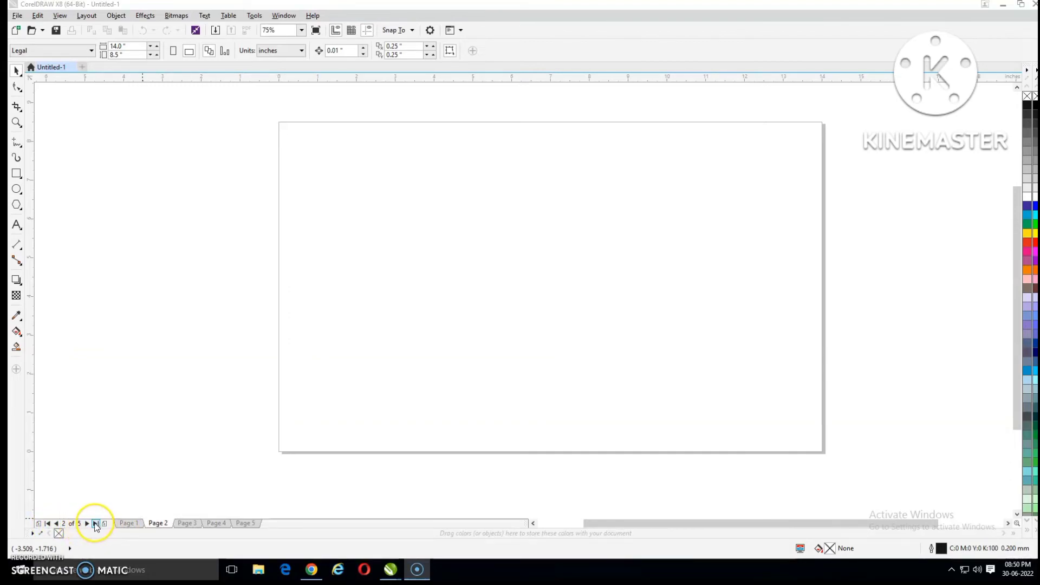
# - Move through the five pages by jumping to the first and last page and stepping backward and forward, ending on page 1
pyautogui.click(47, 524)
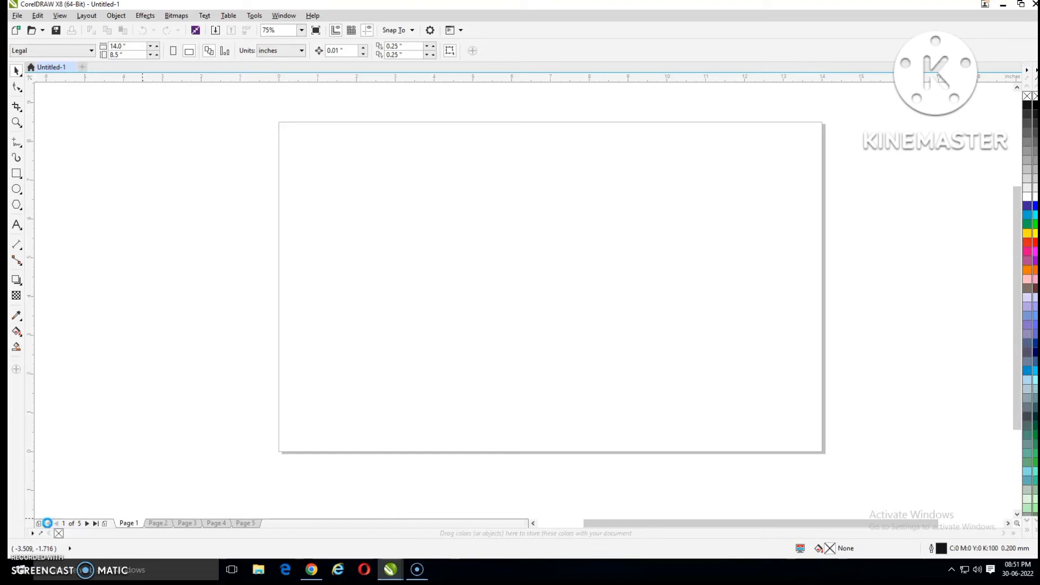
pyautogui.click(96, 525)
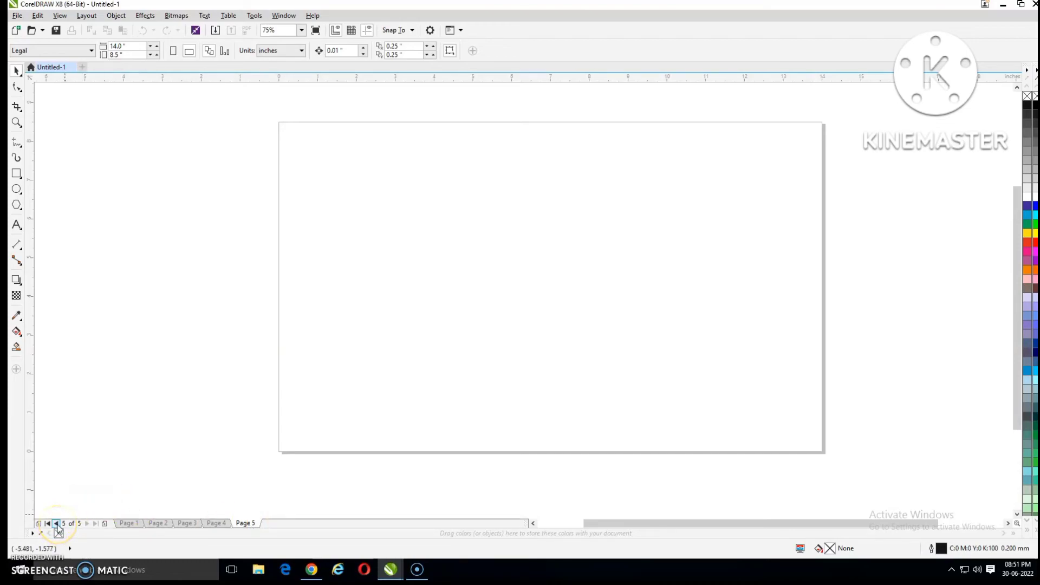
pyautogui.click(57, 524)
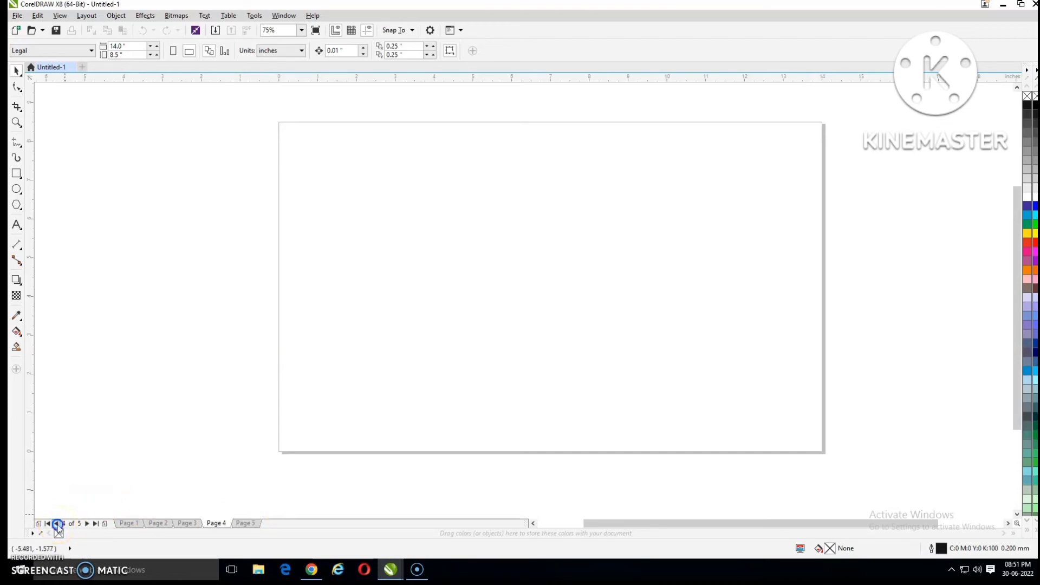
pyautogui.click(56, 524)
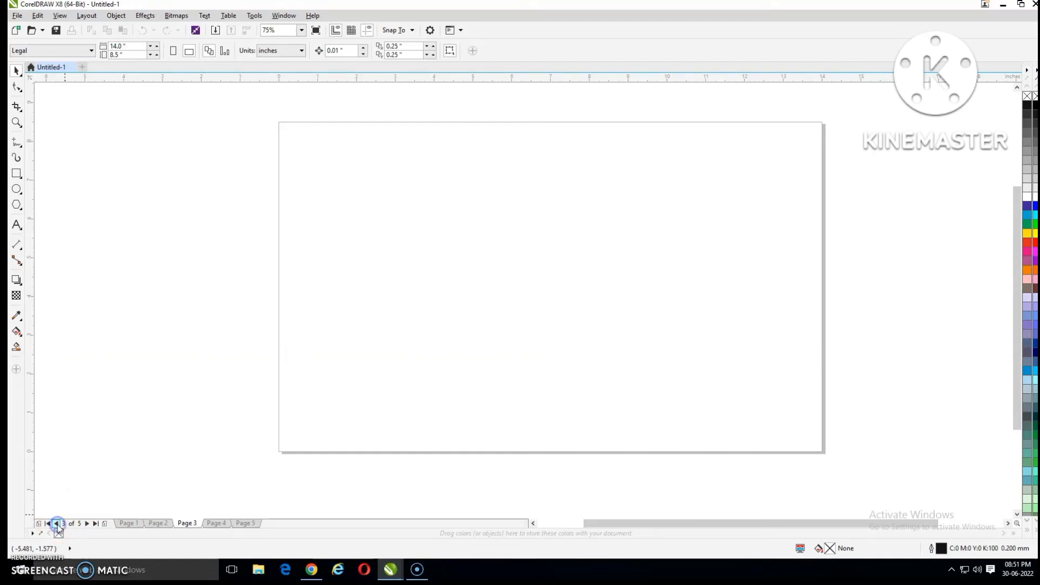
pyautogui.click(56, 524)
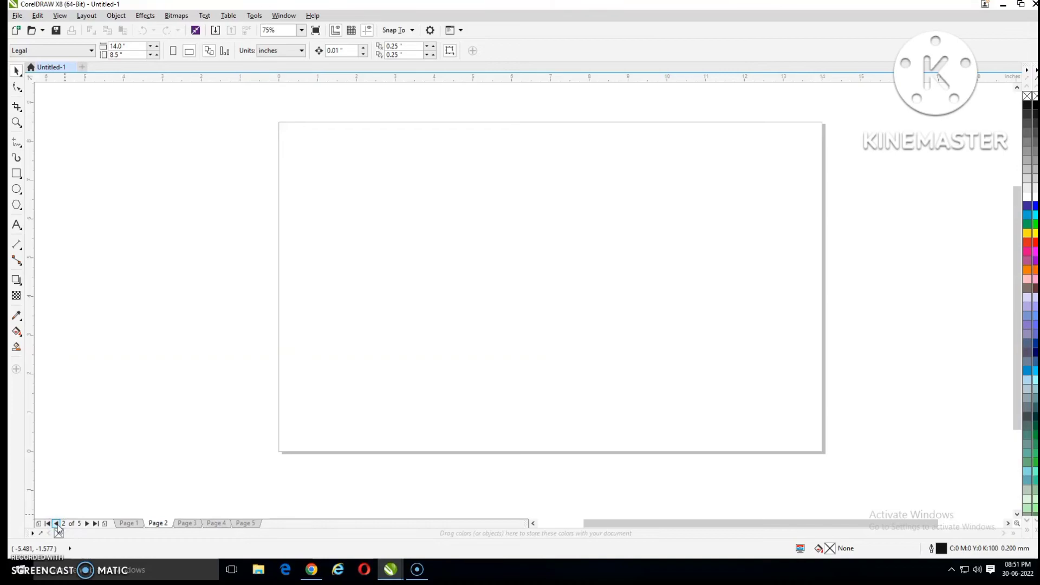
pyautogui.click(87, 523)
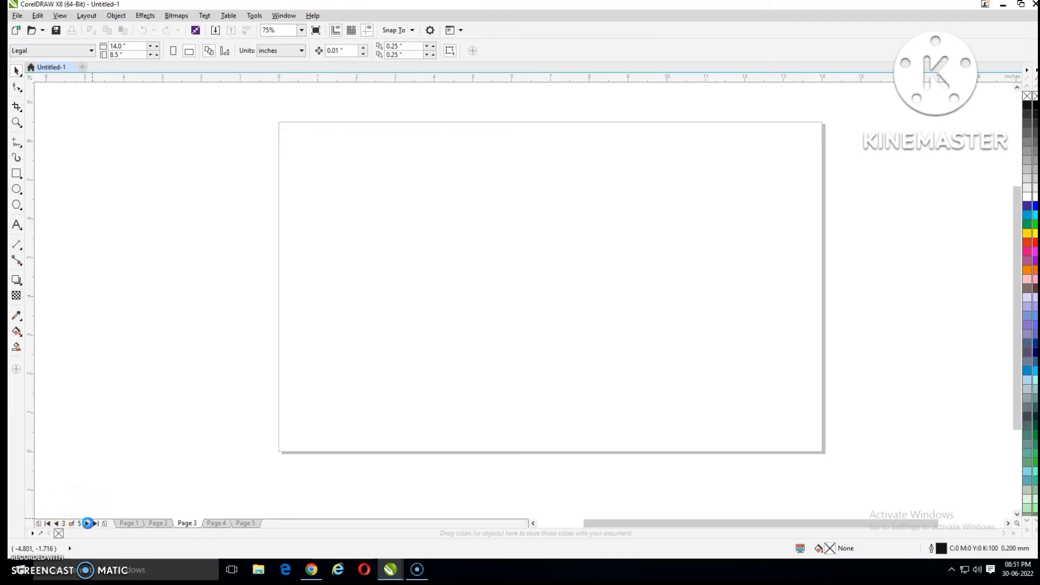
pyautogui.click(87, 523)
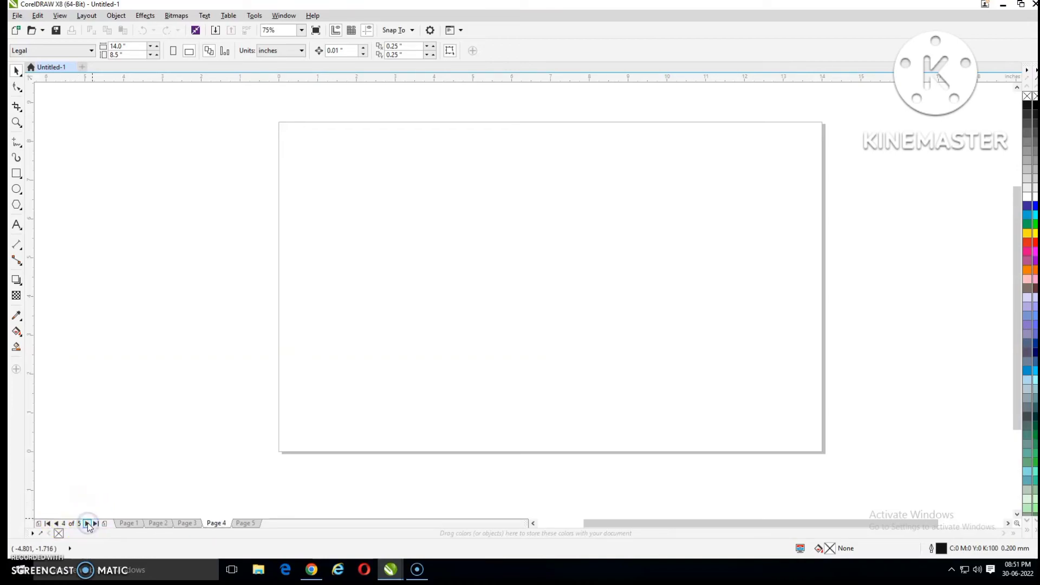
pyautogui.click(56, 524)
pyautogui.click(56, 524)
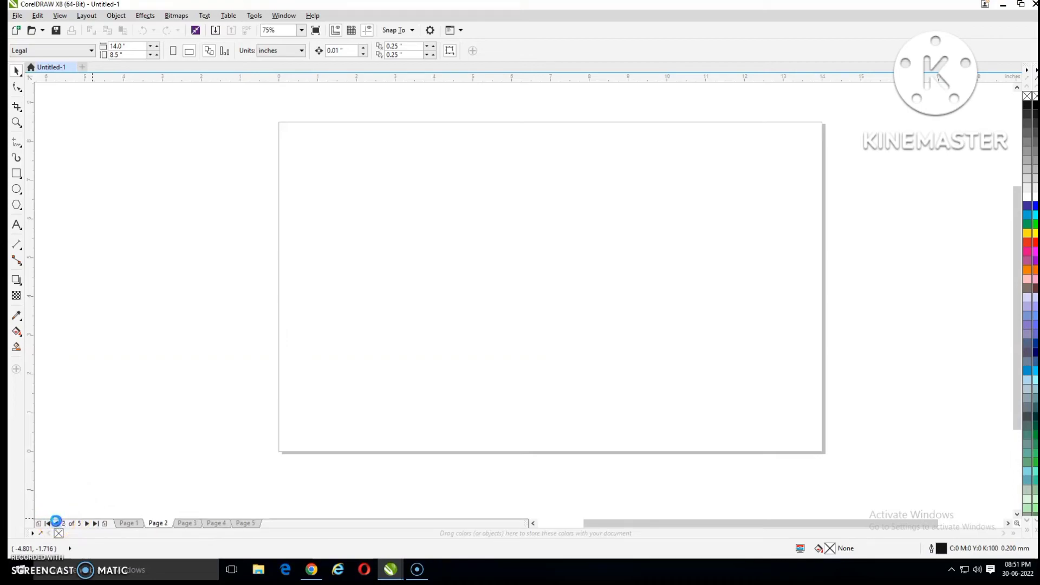
pyautogui.click(88, 524)
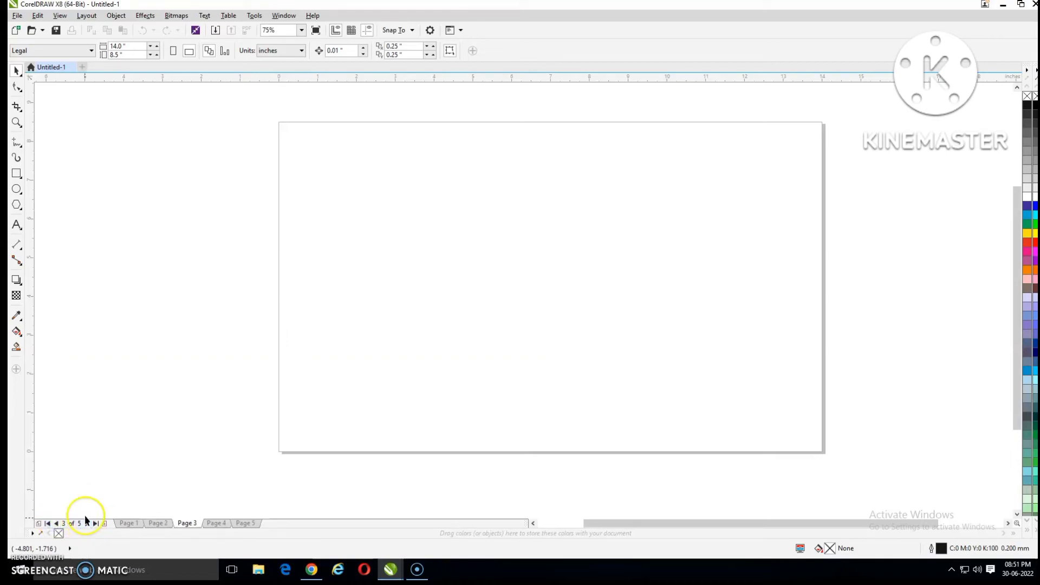
pyautogui.click(96, 524)
pyautogui.click(50, 523)
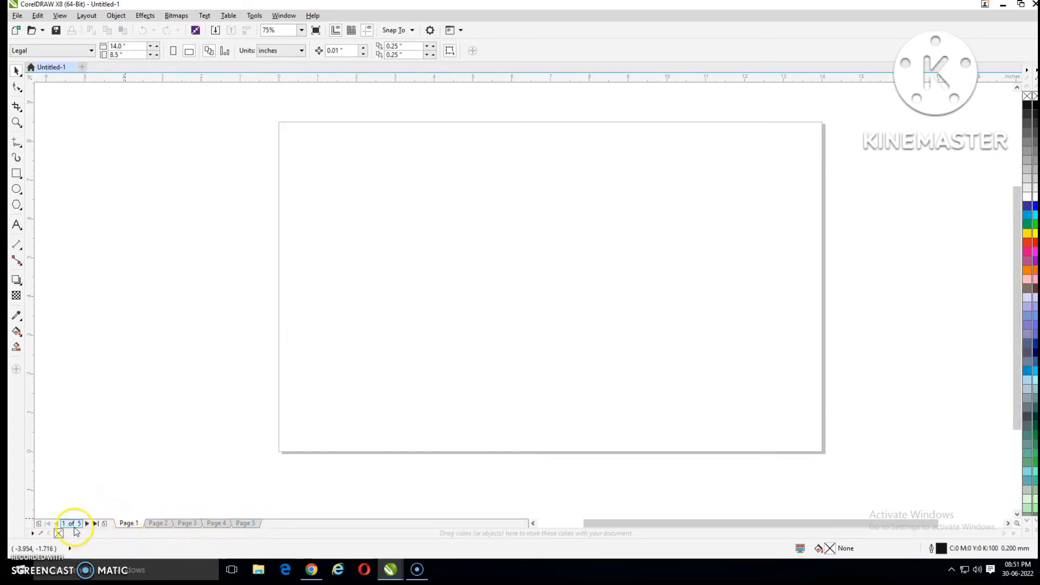
# - Insert five new pages one at a time starting after page 1, and go to page 10
pyautogui.click(104, 525)
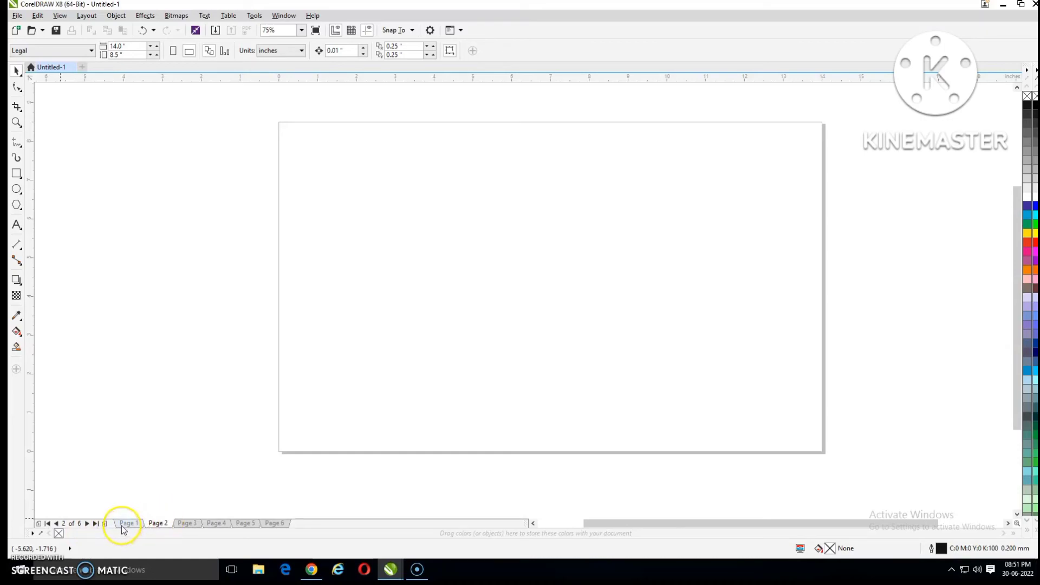
pyautogui.click(107, 525)
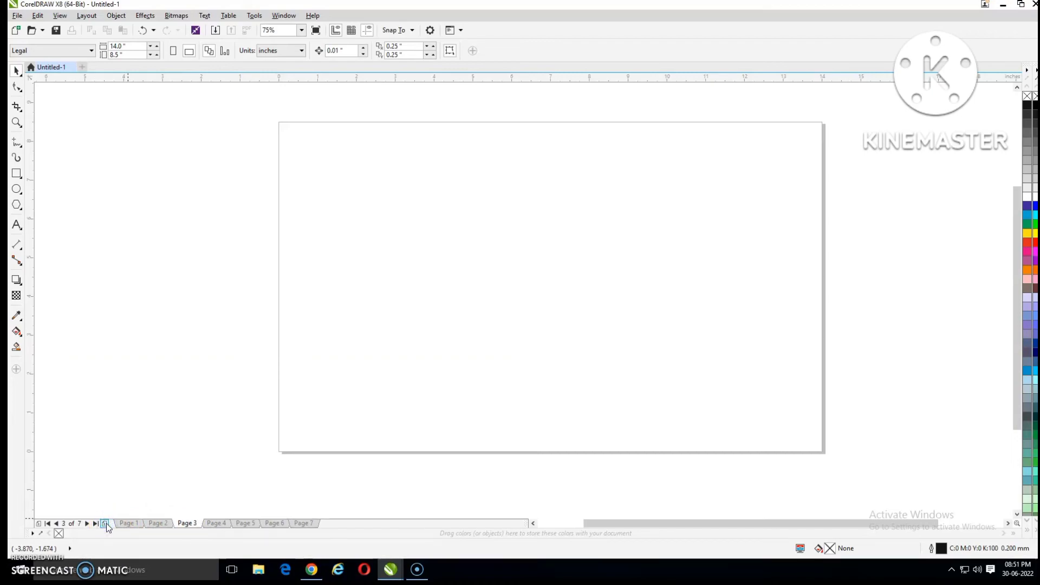
pyautogui.click(105, 523)
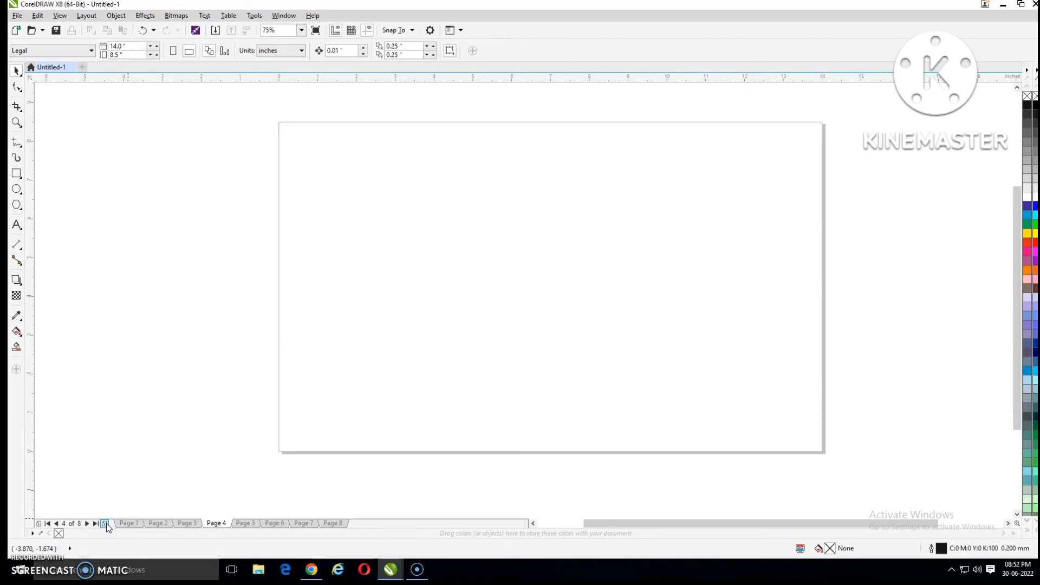
pyautogui.click(103, 524)
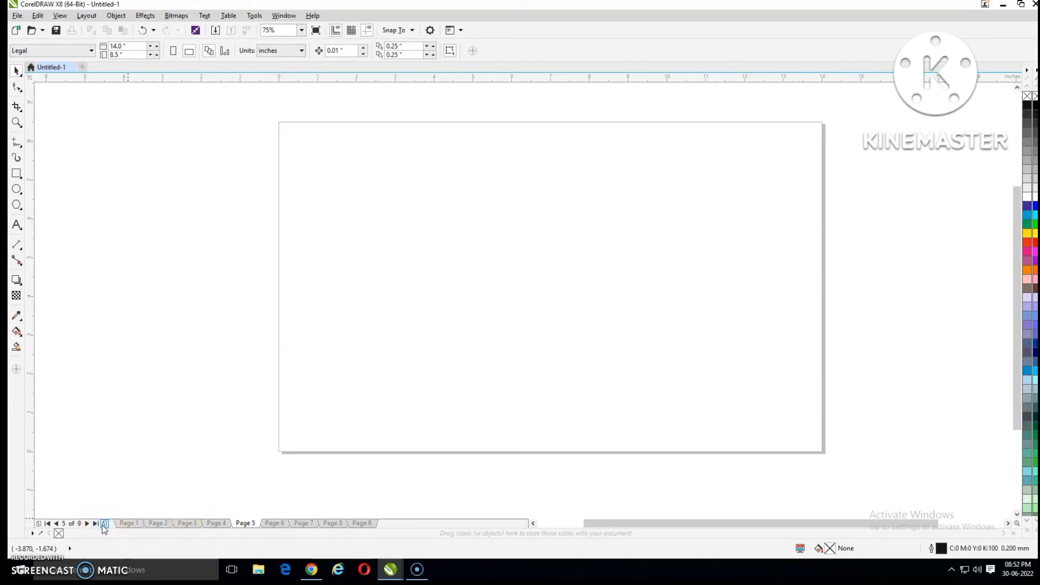
pyautogui.click(103, 524)
pyautogui.click(102, 525)
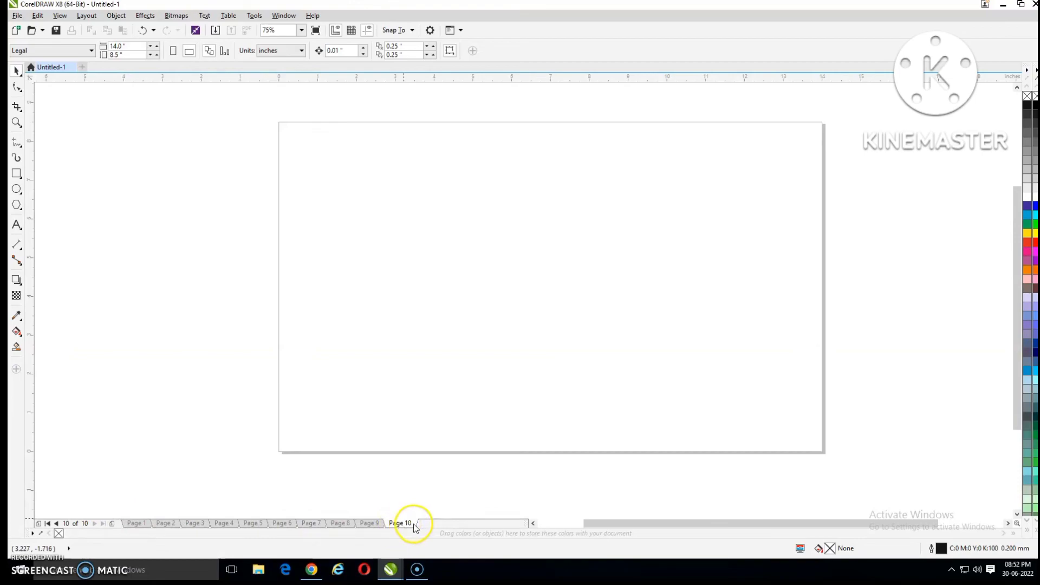
pyautogui.rightClick(135, 526)
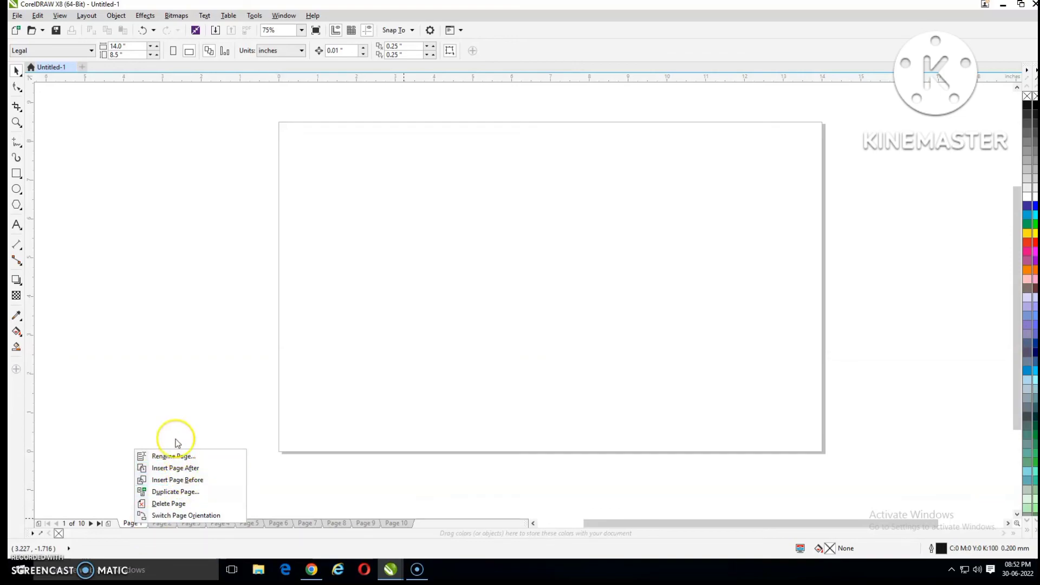
pyautogui.click(175, 434)
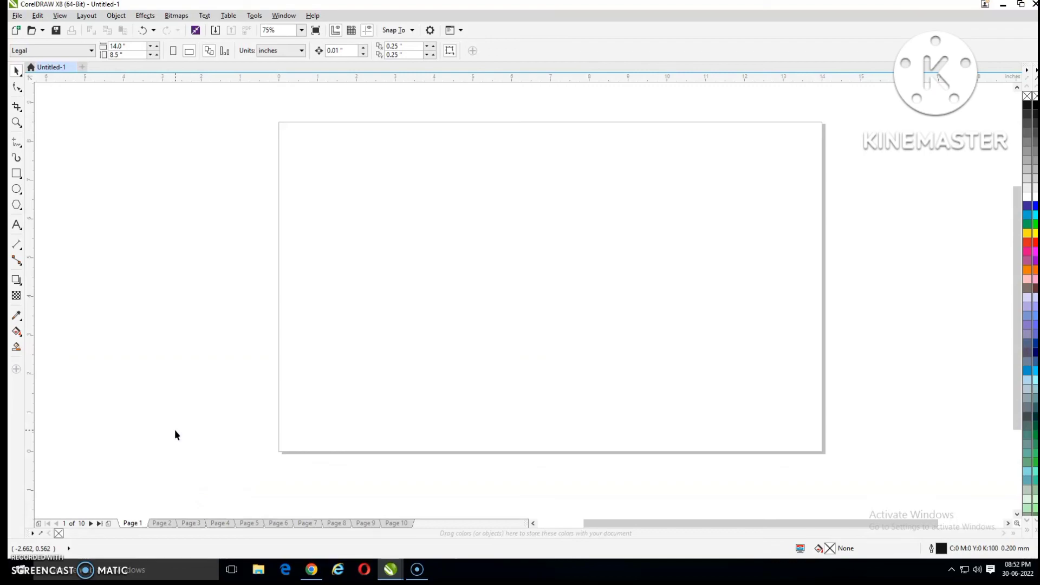